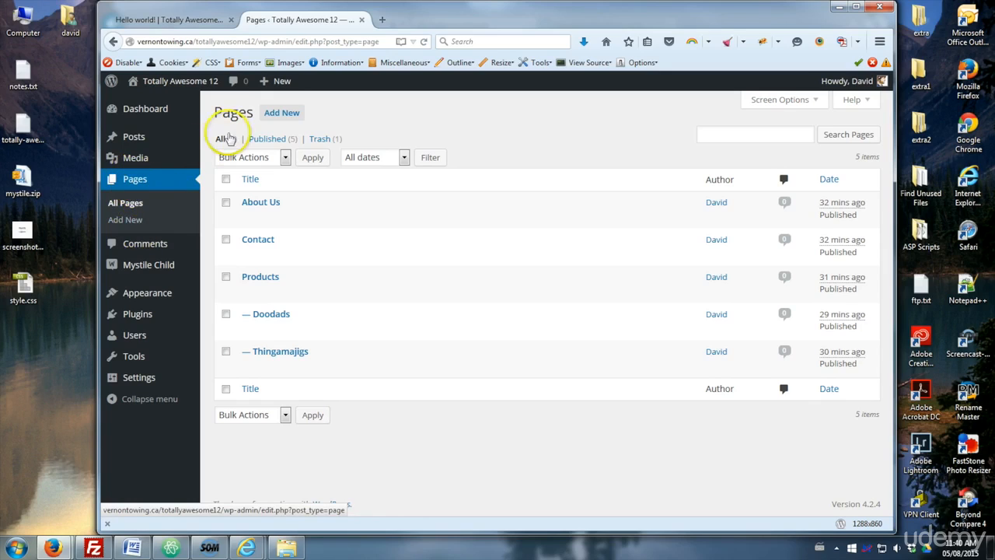
Create a new page titled "Services", checking the site's existing navigation menu along the way
left_click(288, 122)
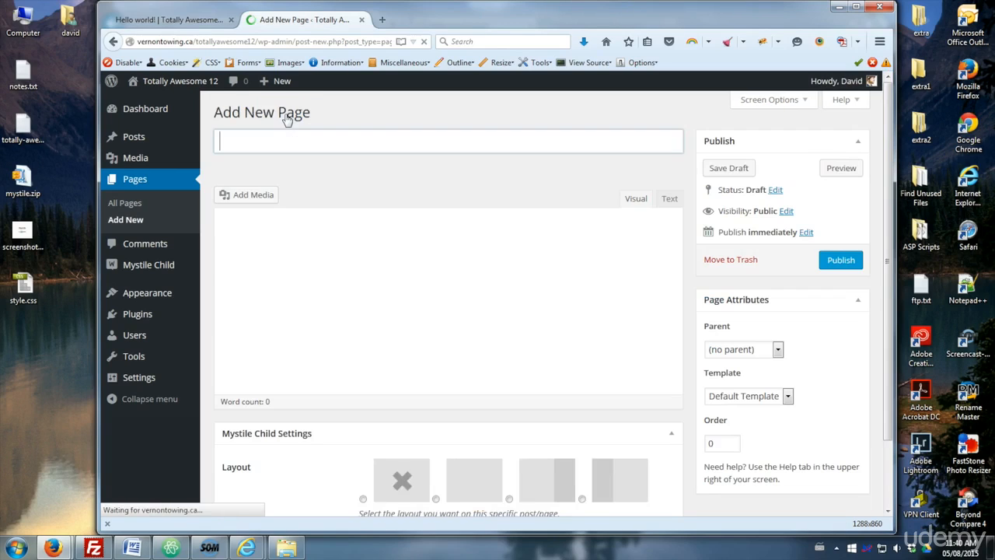
left_click(288, 119)
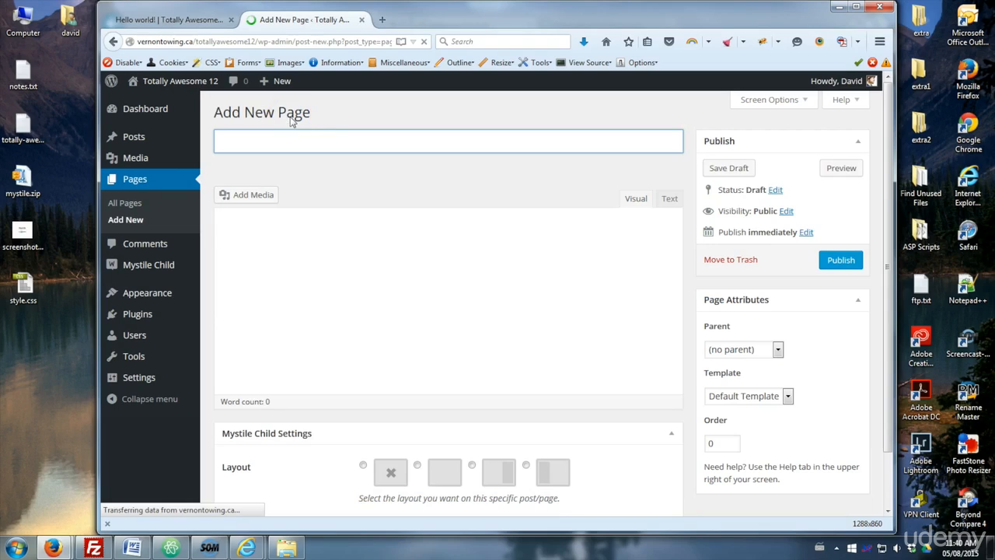
left_click(302, 143)
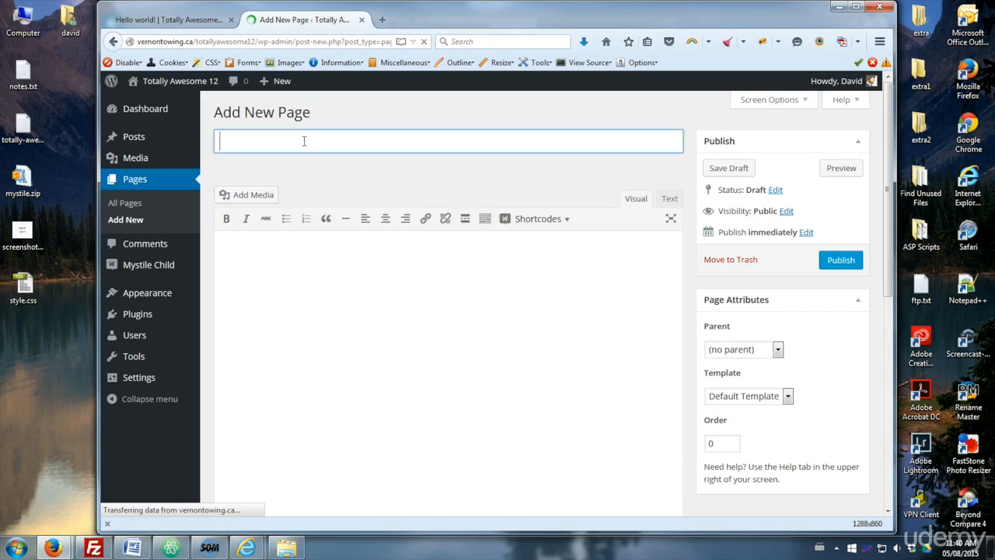
left_click(169, 19)
scroll(488, 243, "up", 5)
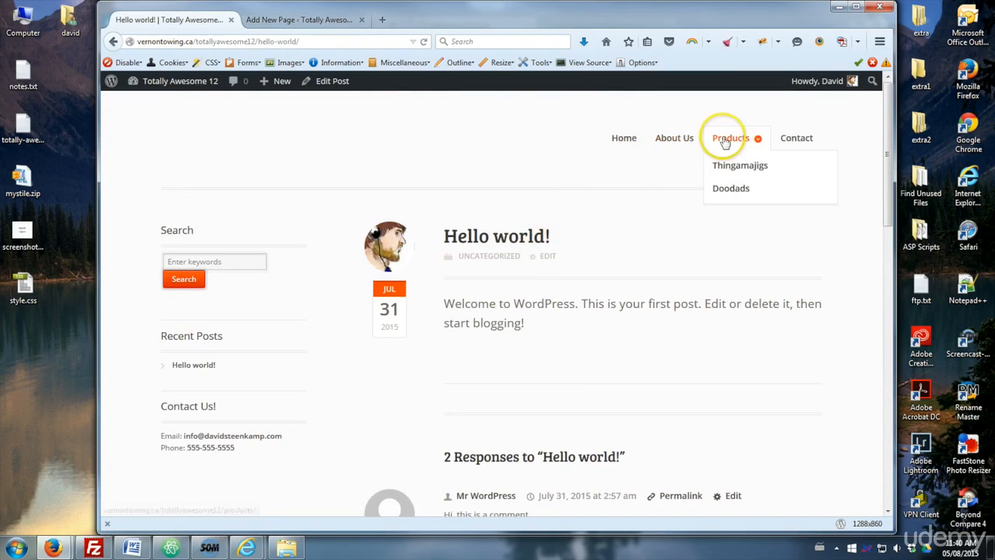
left_click(289, 21)
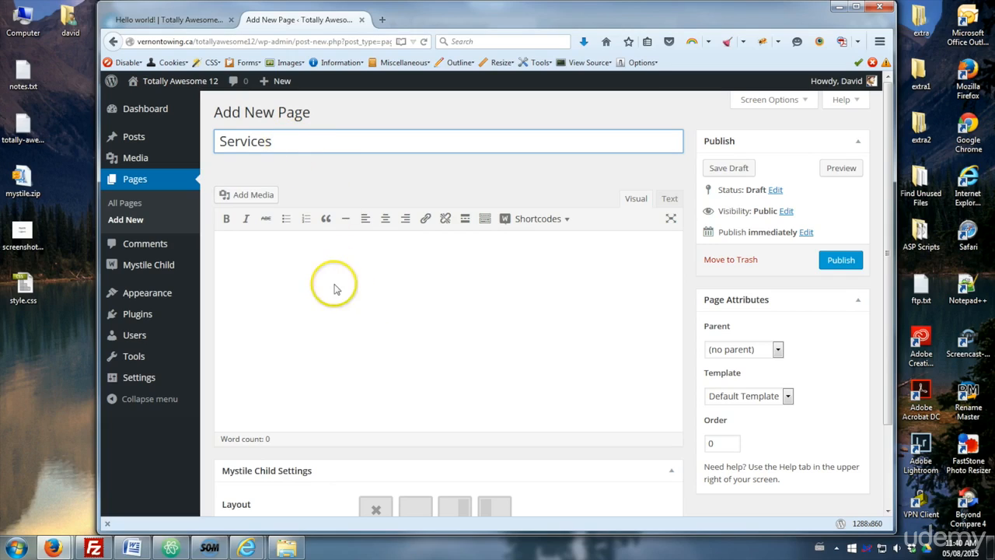
left_click(422, 347)
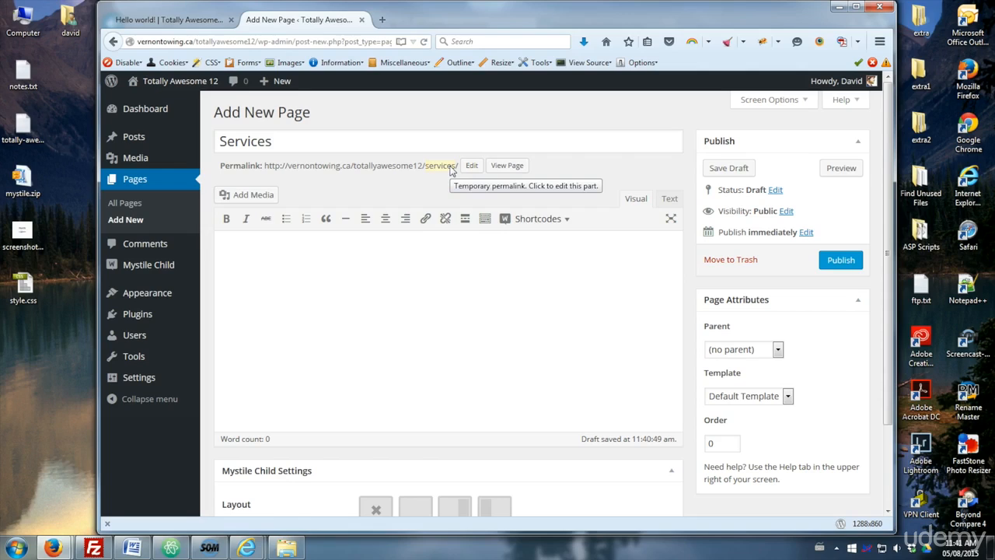
Extend the page title to "Services and a bunch of other stuff"
left_click(277, 144)
type("and a bunch of other stuff")
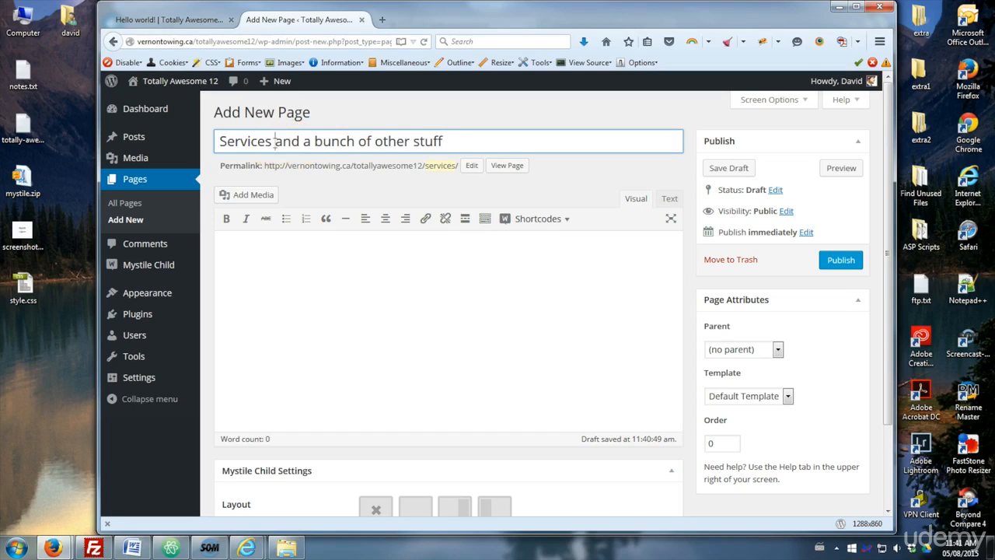
left_click(339, 310)
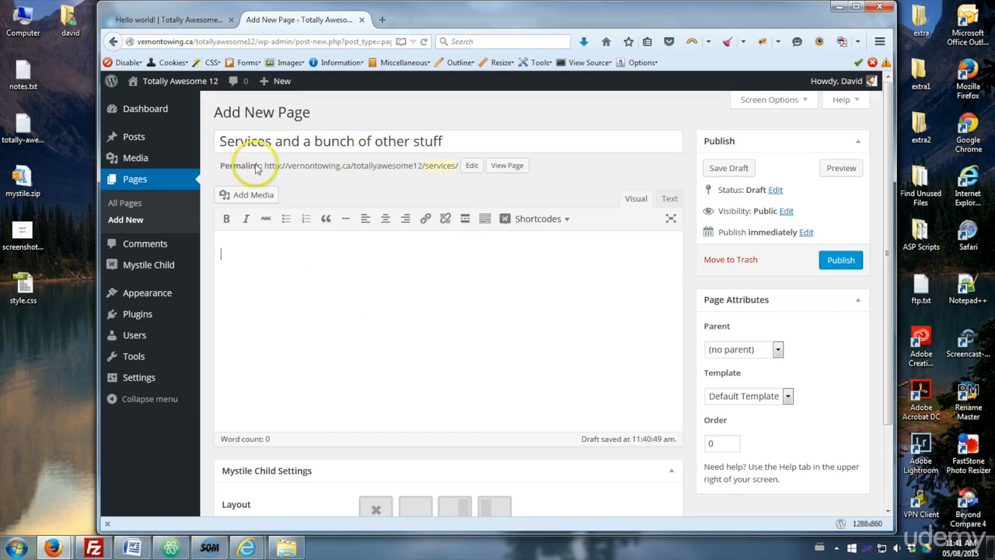
Try hyphens in place of the spaces in the title as "Services-and-a-bunch", and cut the title back to "Services"
left_click(270, 143)
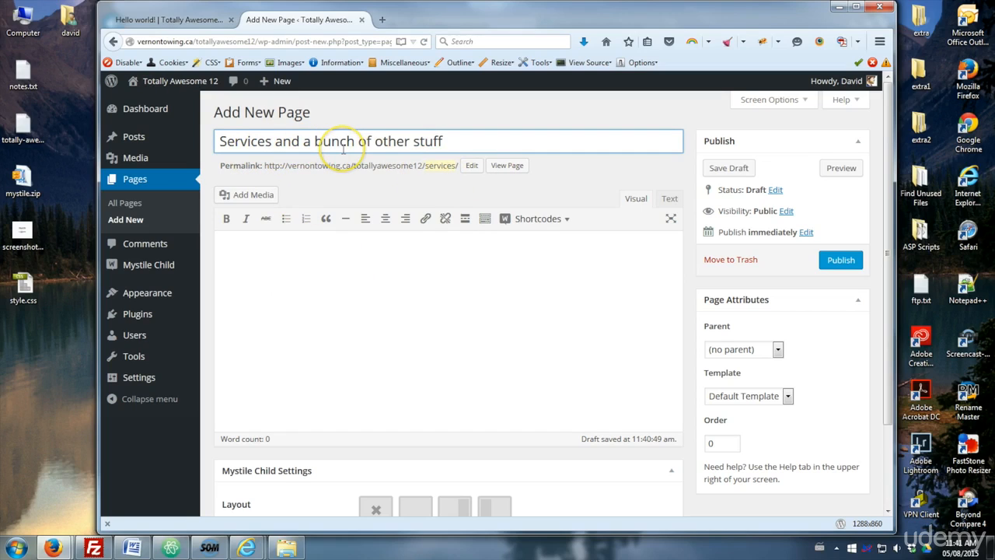
type("-")
key("Delete")
type("-")
key("Right")
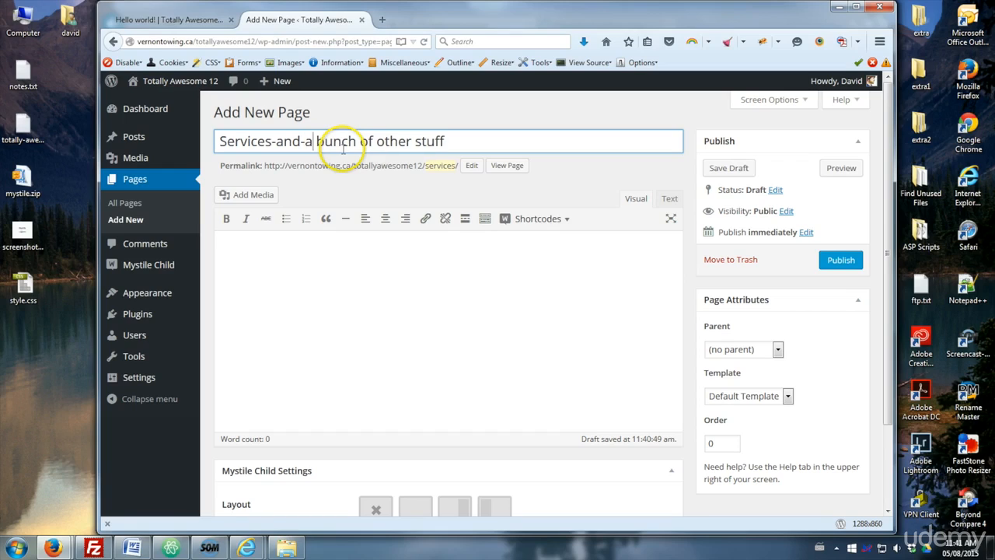
key("Delete")
type("-")
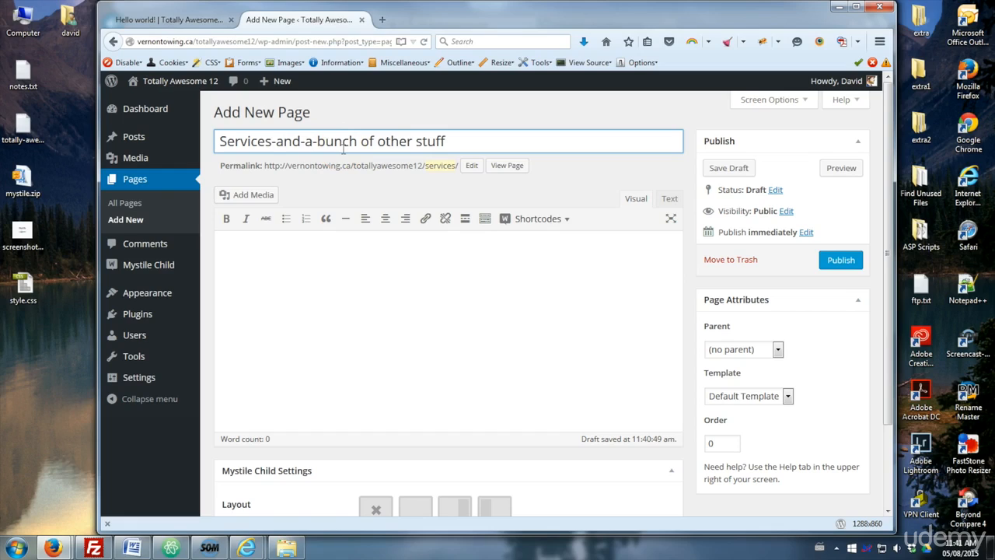
key("shift+End")
key("Delete")
Change the page's permalink slug to "services-2015" and accept it
left_click(472, 164)
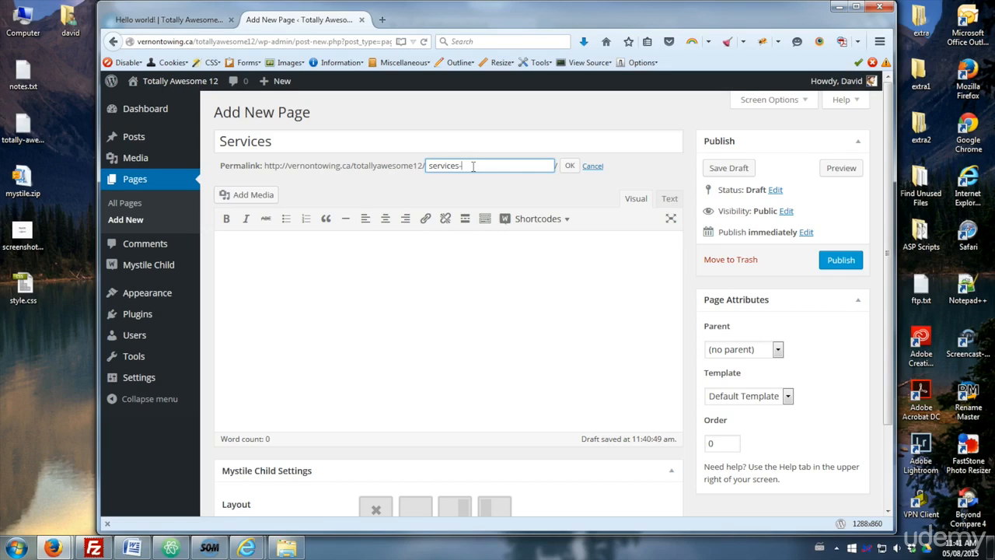
type("-2015")
left_click(570, 165)
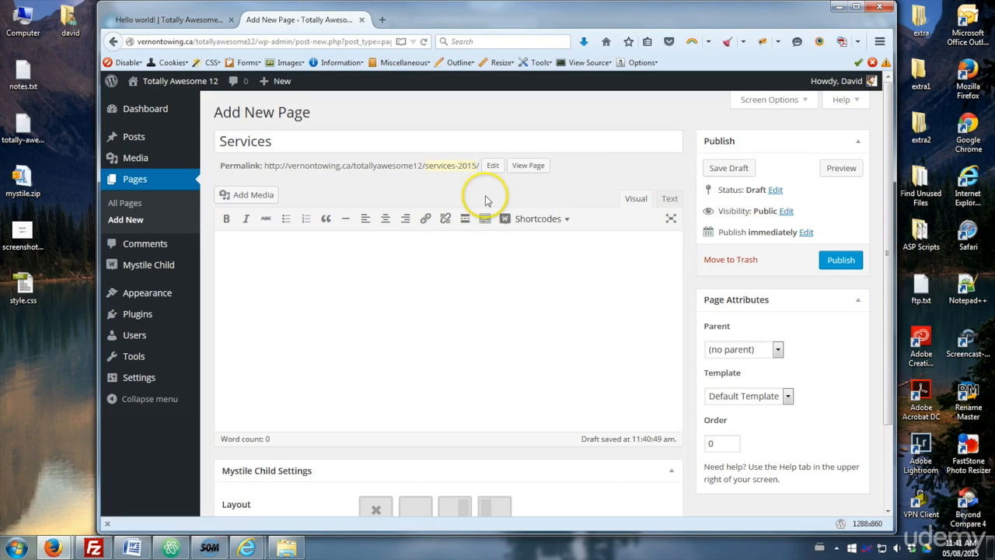
Restore the permalink slug to "services" by removing the "-2015" suffix and accept it
left_click(492, 166)
left_click_drag(510, 165, 460, 173)
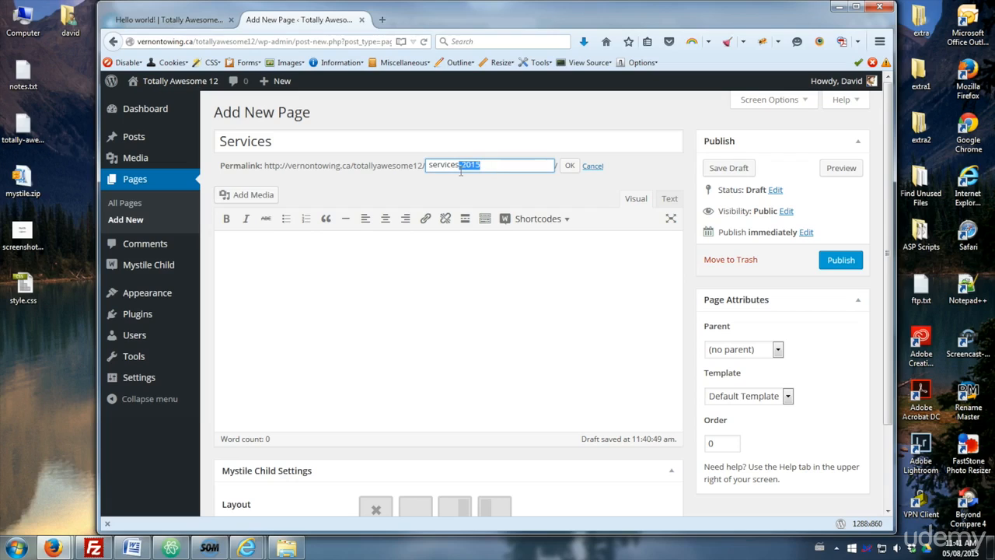
key("BackSpace")
left_click(570, 165)
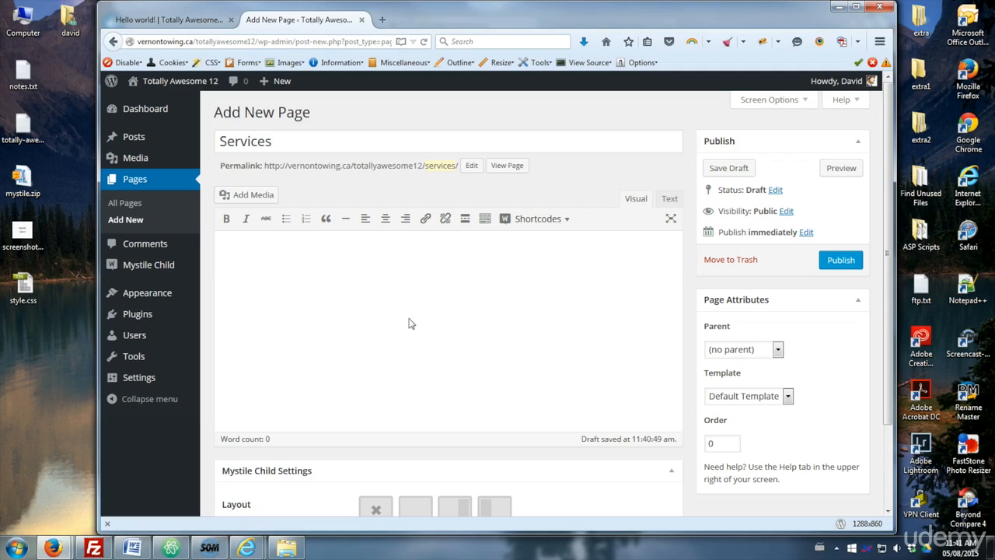
Publish the Services page and inspect the live version in a new browser tab down to its comment form
left_click(306, 266)
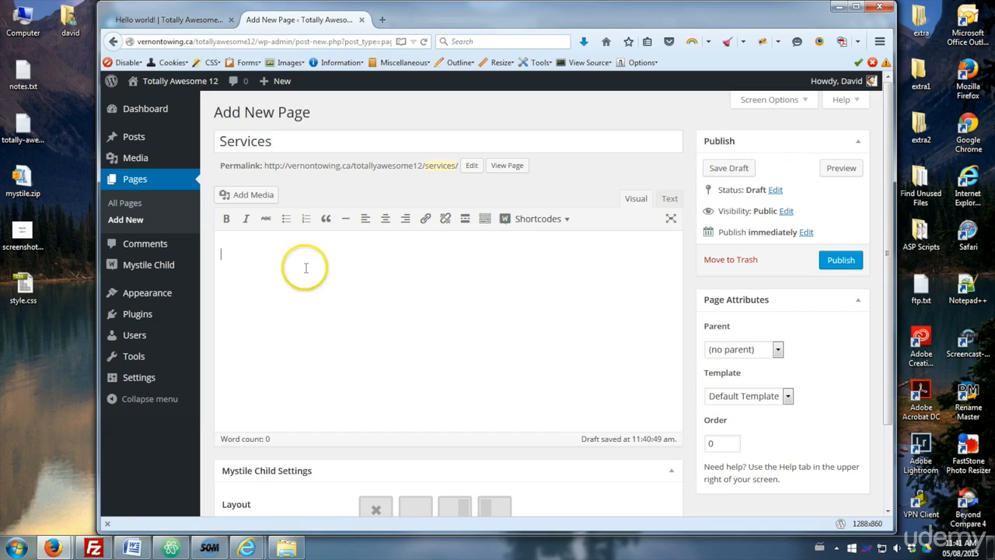
left_click(835, 264)
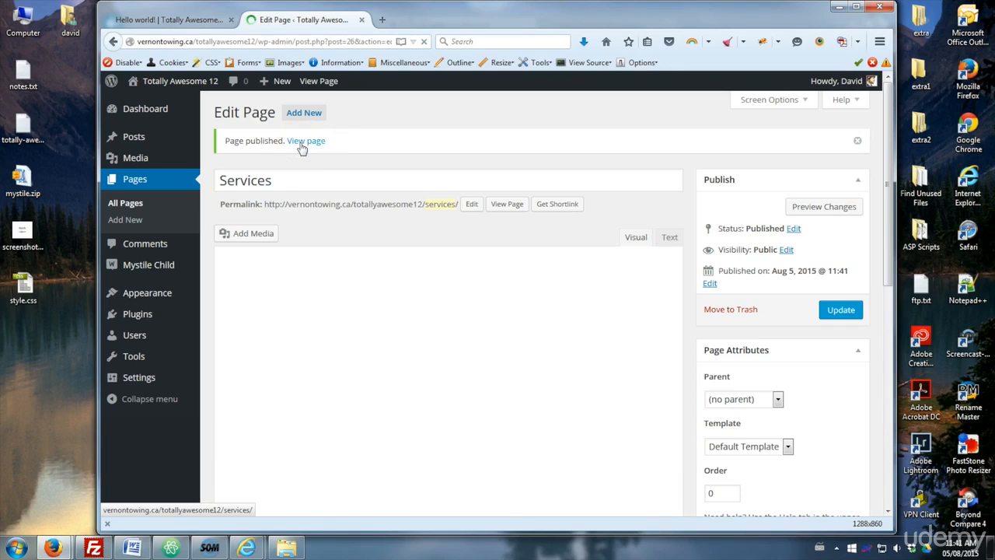
left_click(507, 205)
right_click(507, 207)
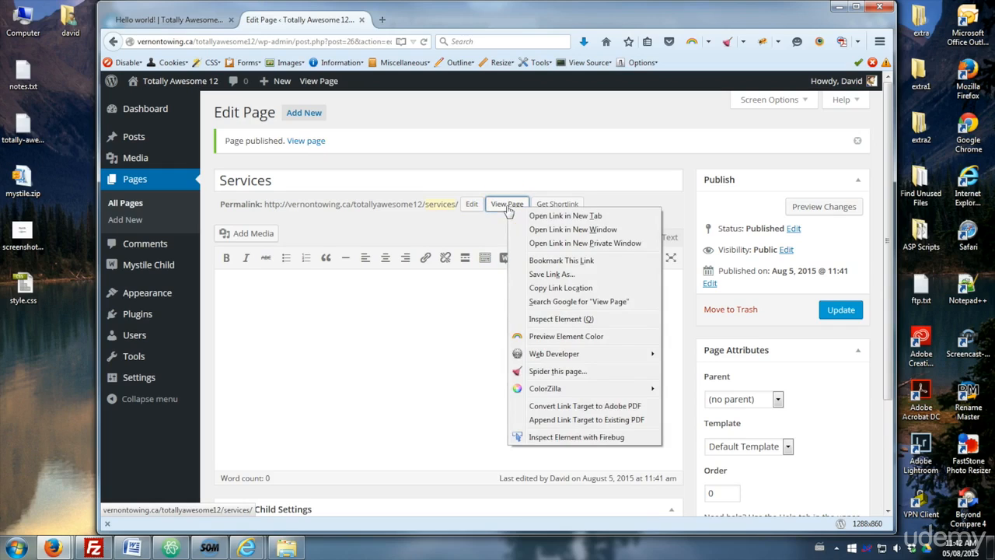
left_click(553, 216)
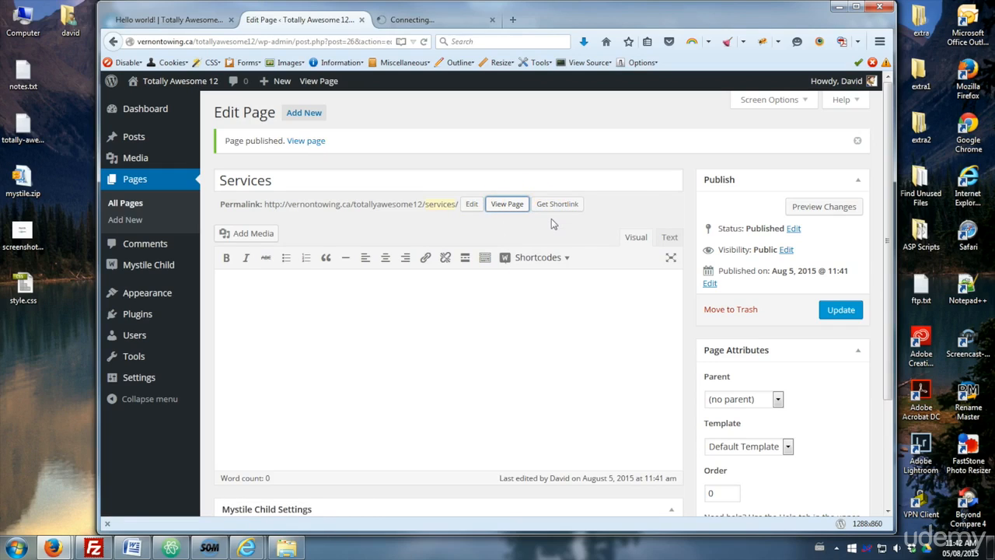
left_click(425, 23)
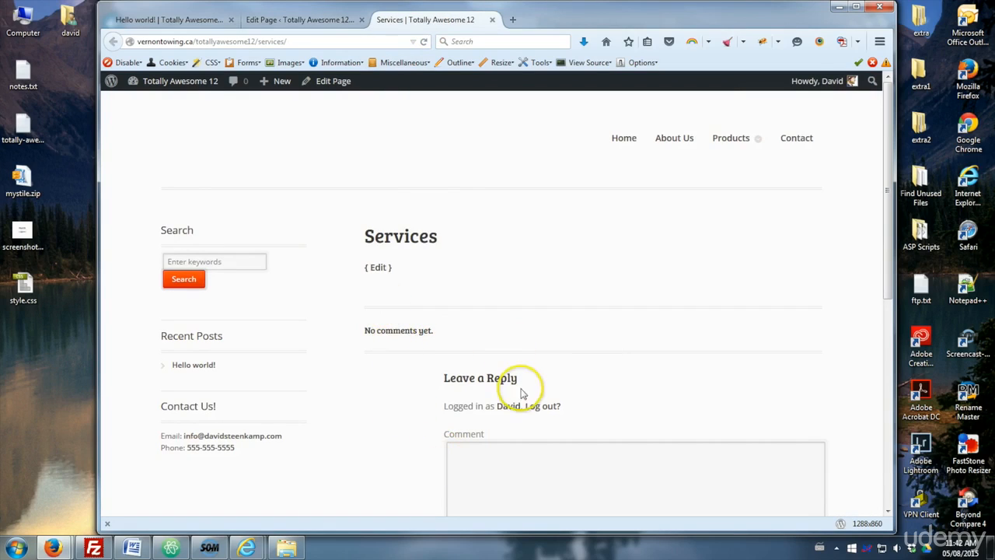
scroll(445, 396, "down", 3)
scroll(444, 394, "down", 2)
scroll(442, 395, "up", 4)
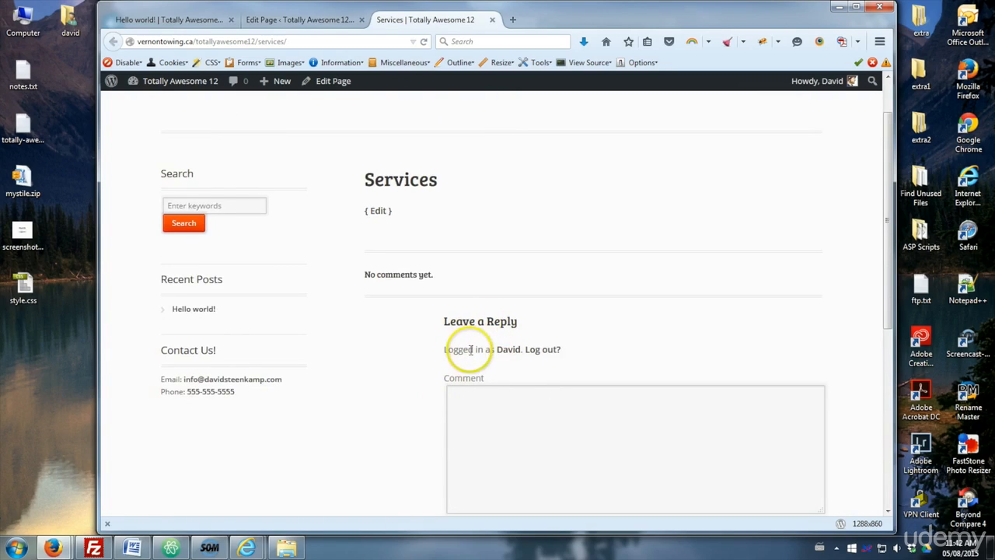
scroll(453, 300, "down", 1)
Show the Discussion and Comments sections in the Services page editor and disallow comments on the page
left_click(300, 20)
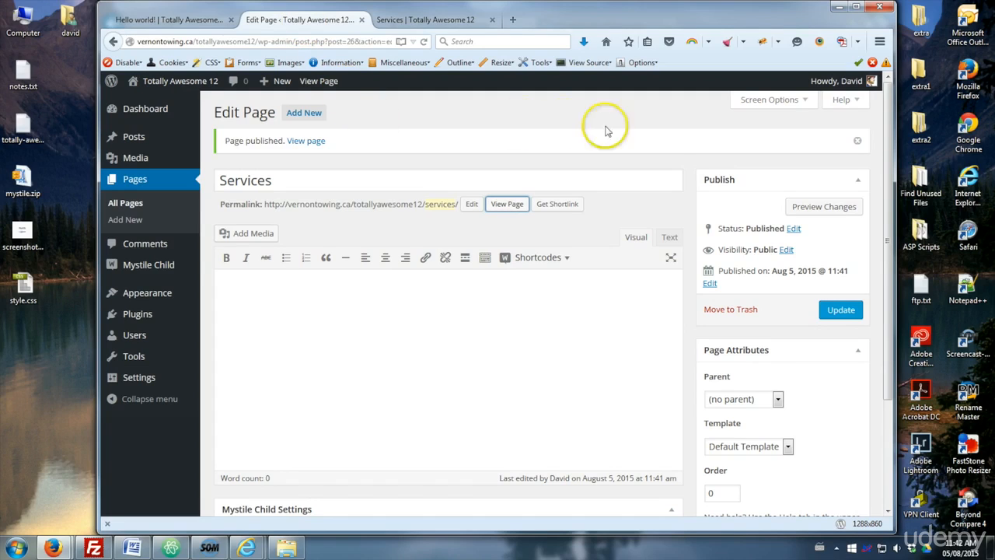
left_click(774, 104)
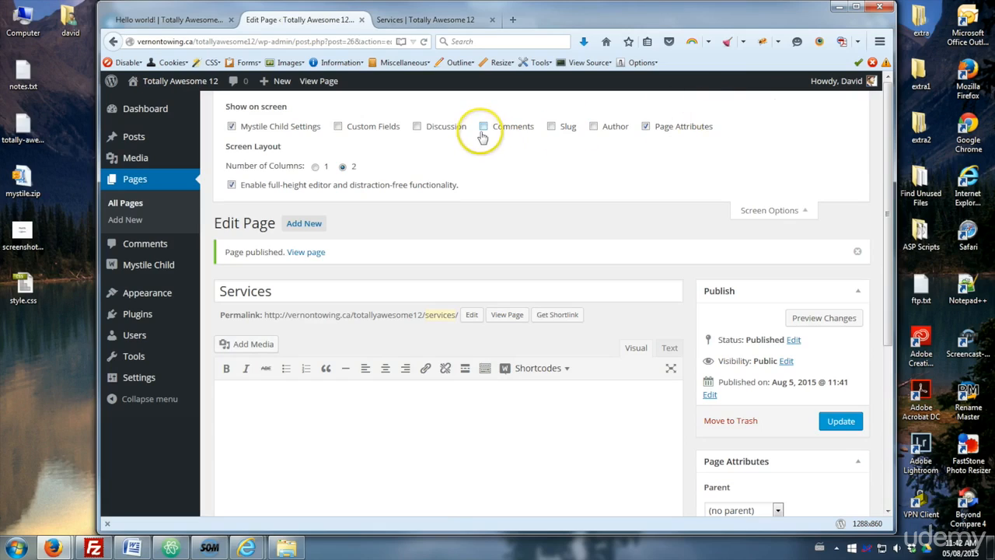
left_click(416, 128)
left_click(483, 128)
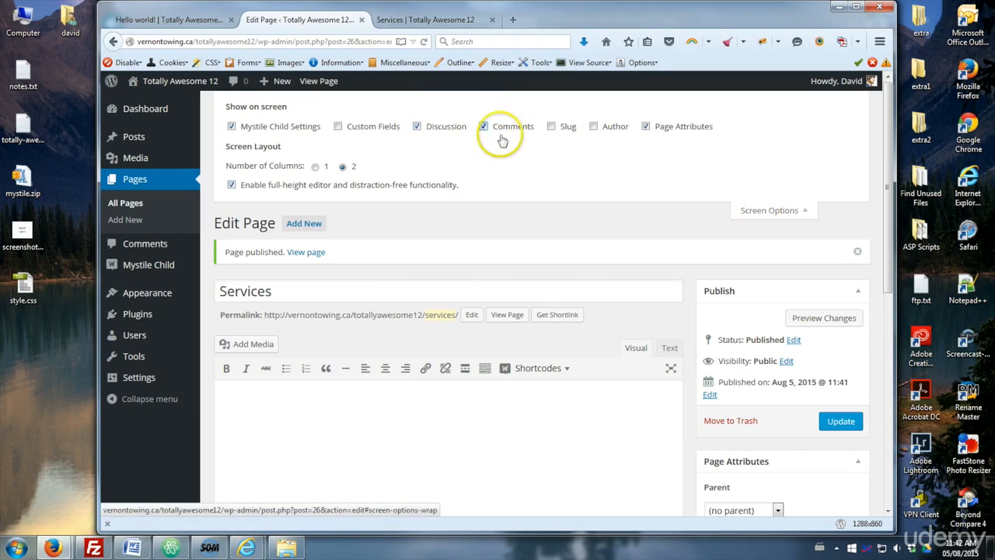
left_click(773, 210)
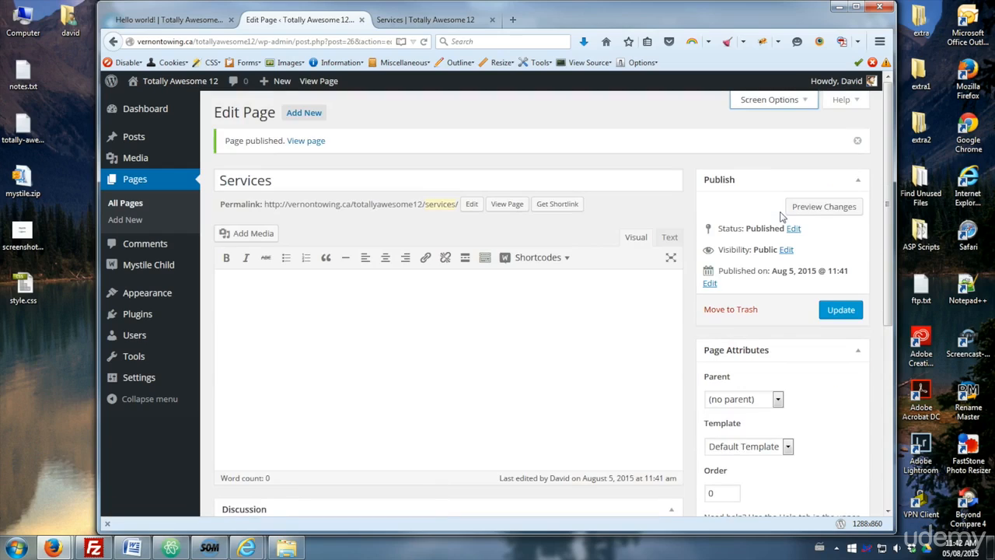
scroll(781, 216, "down", 5)
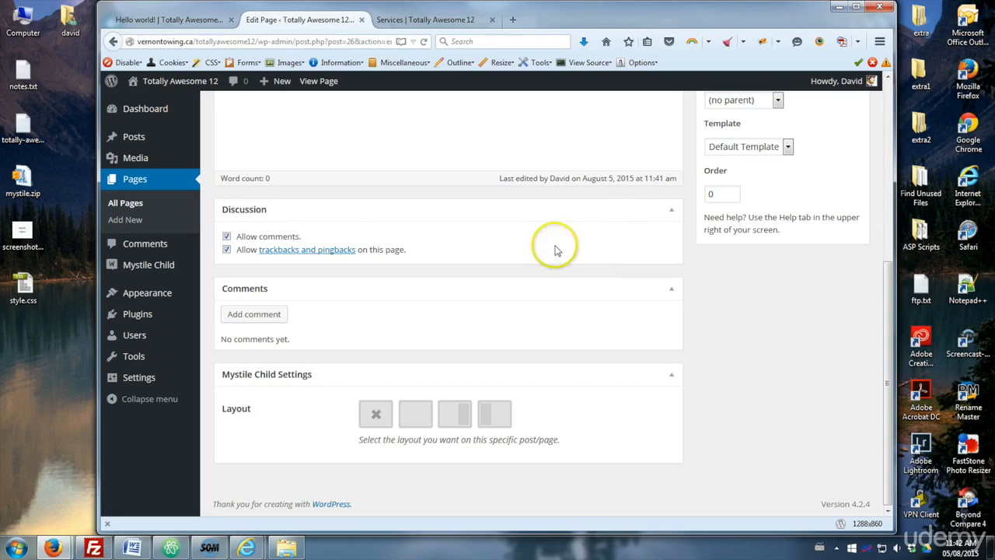
left_click(227, 237)
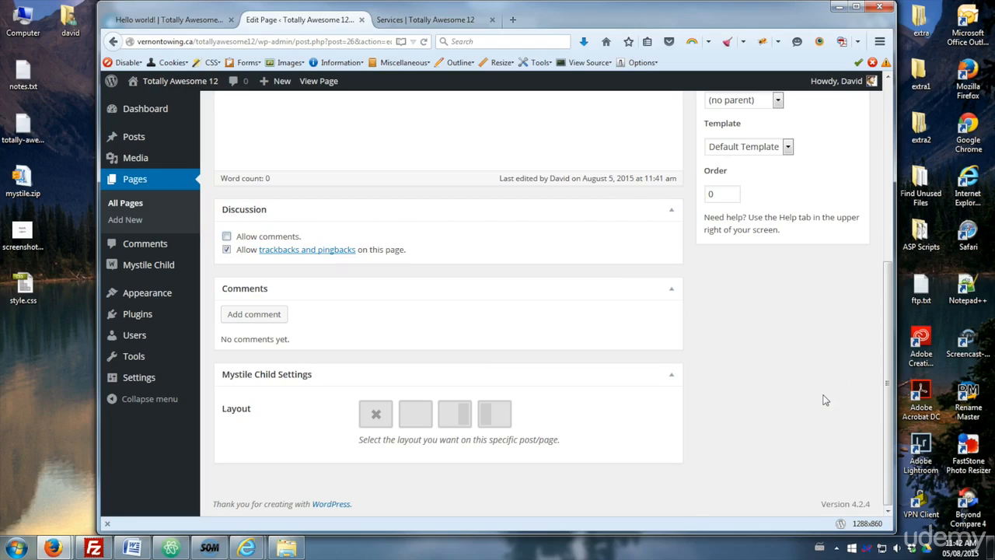
Add the body text "A little bit of text in." to the Services page and update it
scroll(825, 399, "up", 4)
left_click(328, 338)
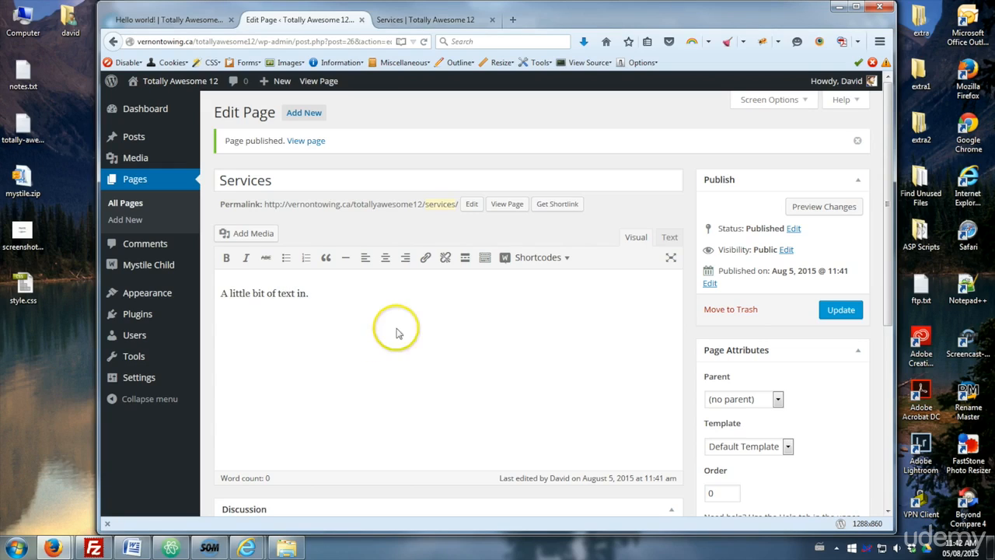
left_click(834, 310)
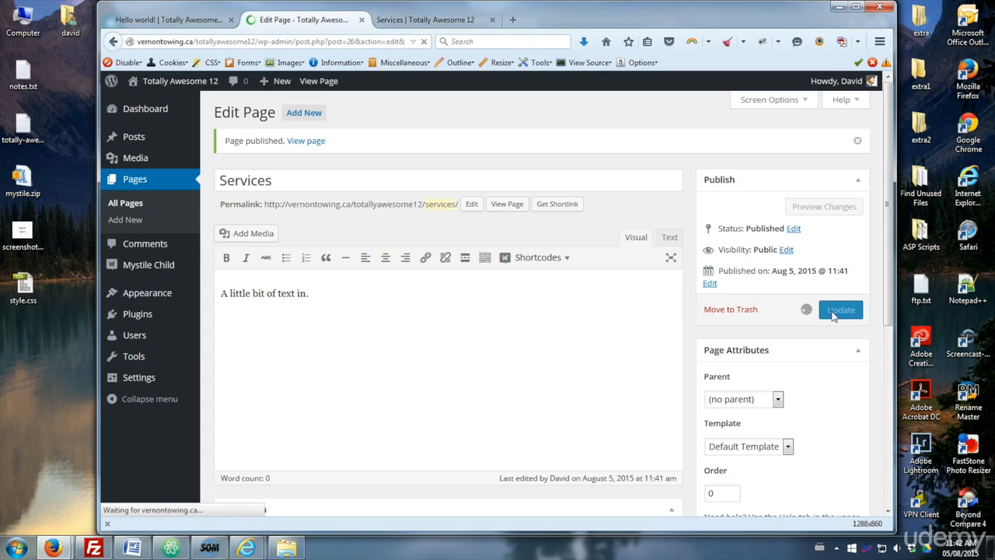
Reload the live Services page and check its body text and comment area
left_click(412, 22)
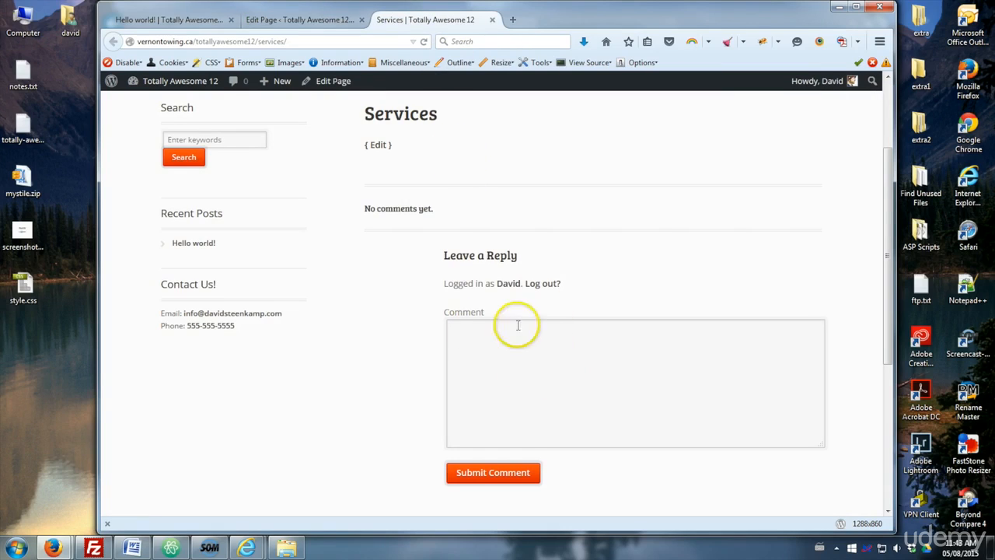
left_click(424, 41)
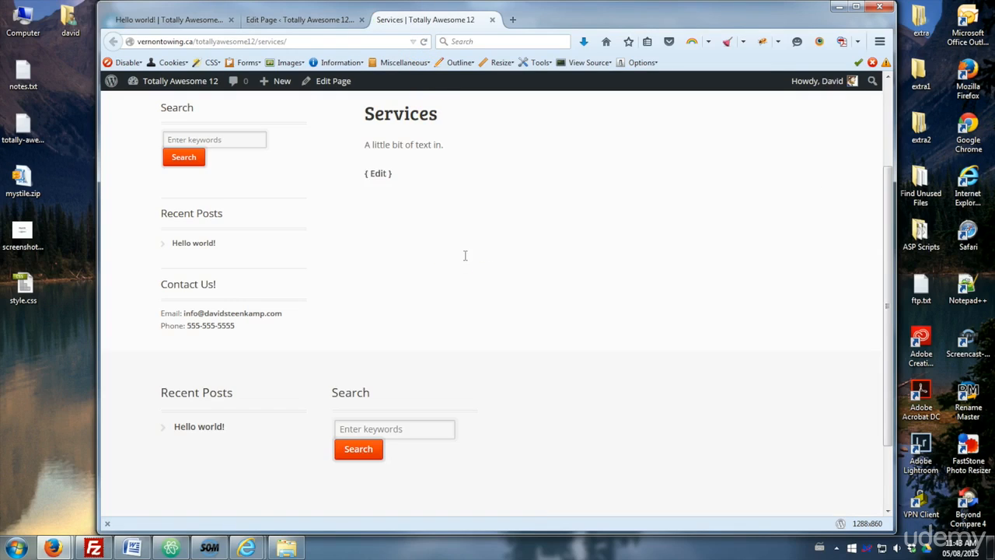
scroll(527, 400, "up", 3)
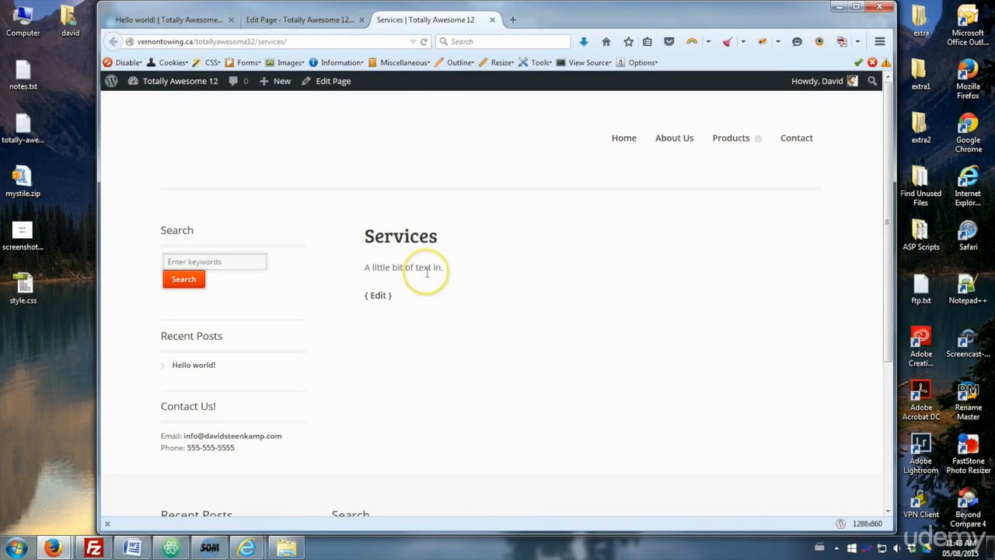
scroll(426, 272, "down", 3)
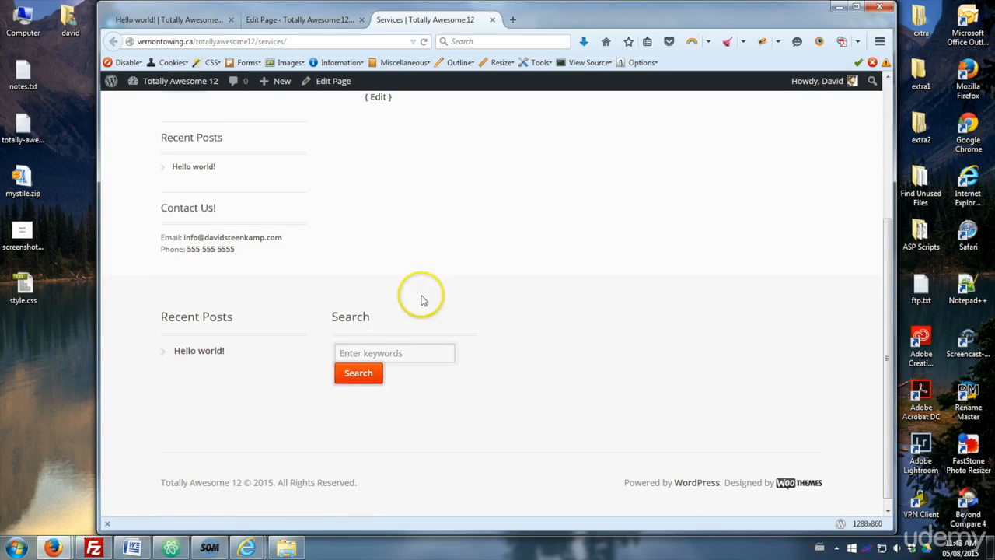
scroll(422, 297, "up", 3)
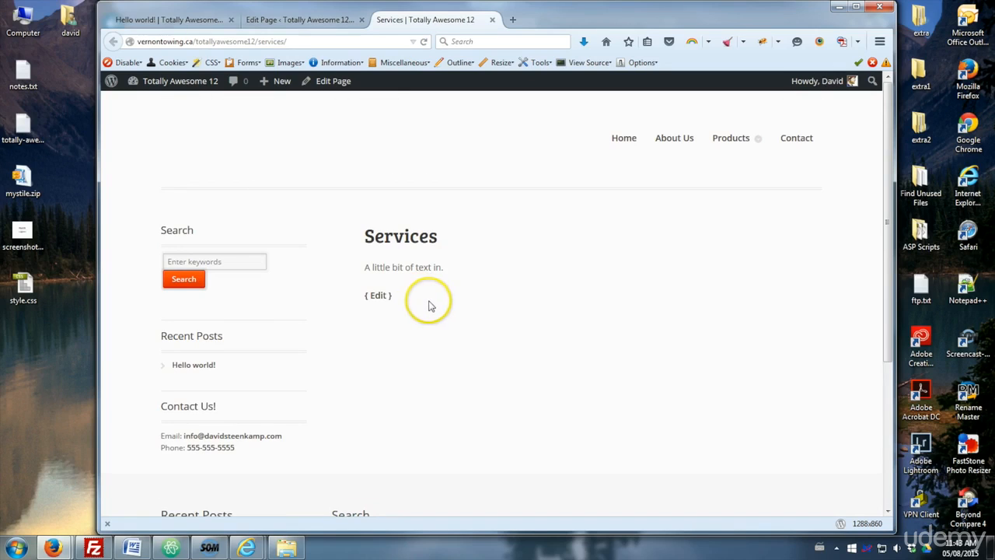
Return to the Services page editor and try bold and italic formatting on the body sentence "A little bit of text in."
left_click(300, 21)
left_click(379, 349)
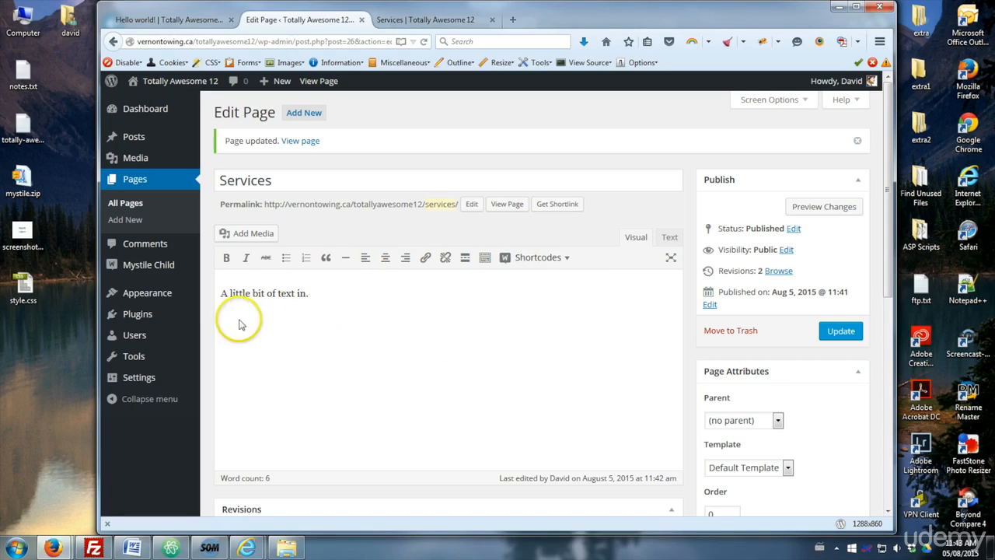
left_click_drag(342, 295, 129, 295)
left_click(226, 257)
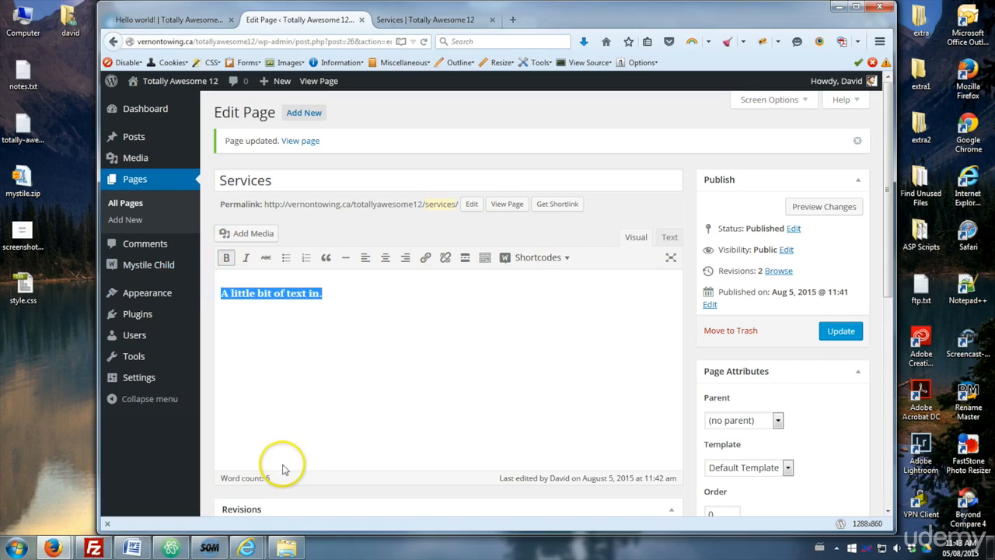
left_click(398, 338)
left_click_drag(344, 293, 101, 289)
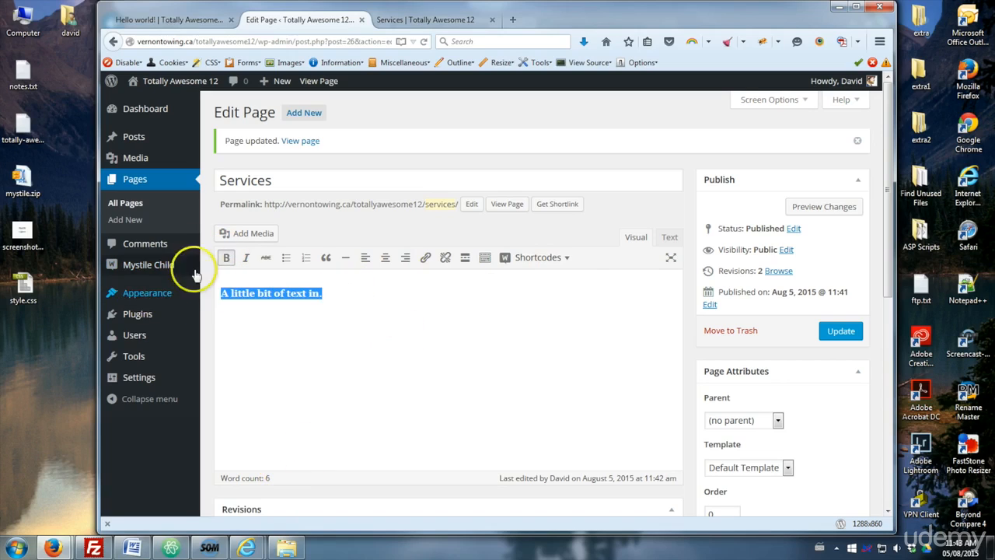
left_click(246, 258)
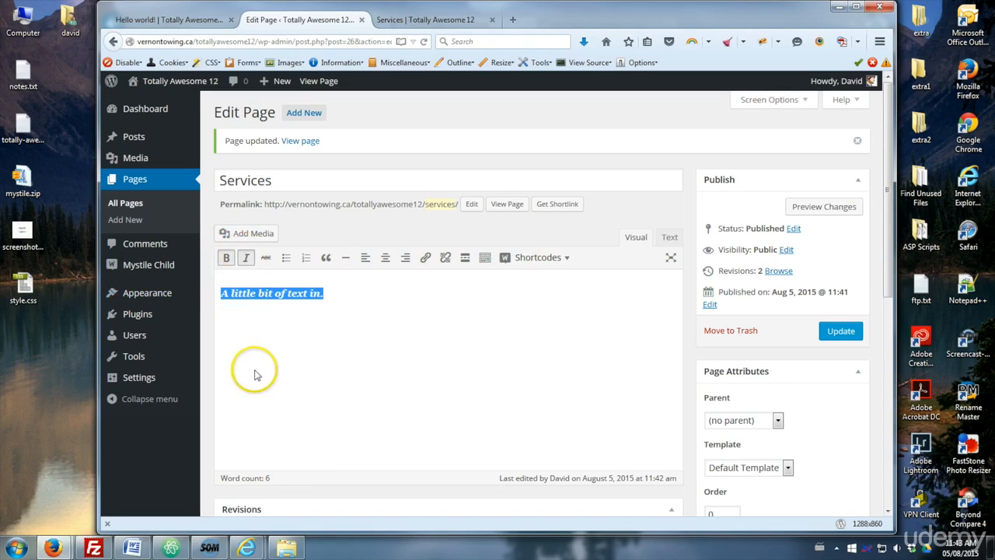
Remove bold and italic from the body sentence and try strikethrough on it
left_click(226, 257)
left_click(245, 259)
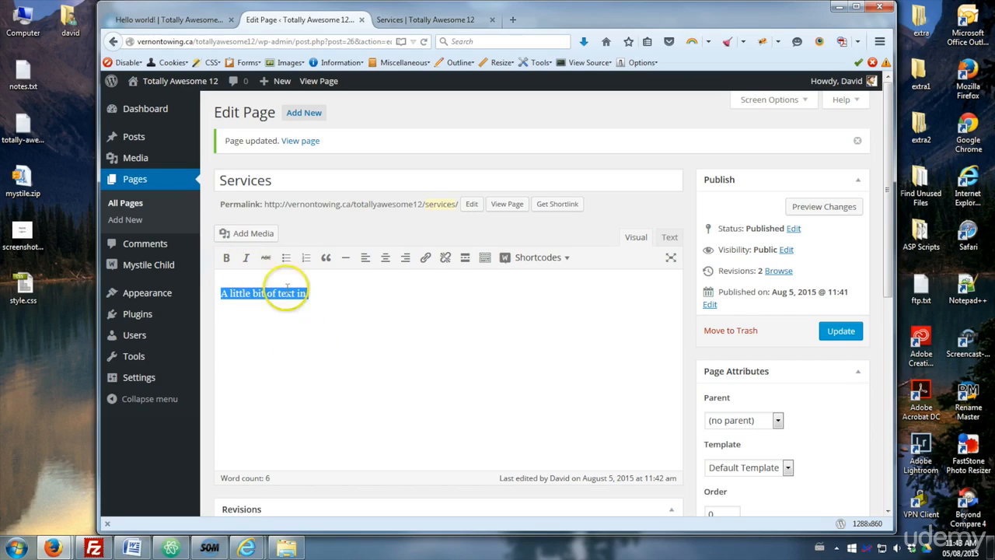
left_click(266, 258)
left_click(265, 258)
left_click(322, 321)
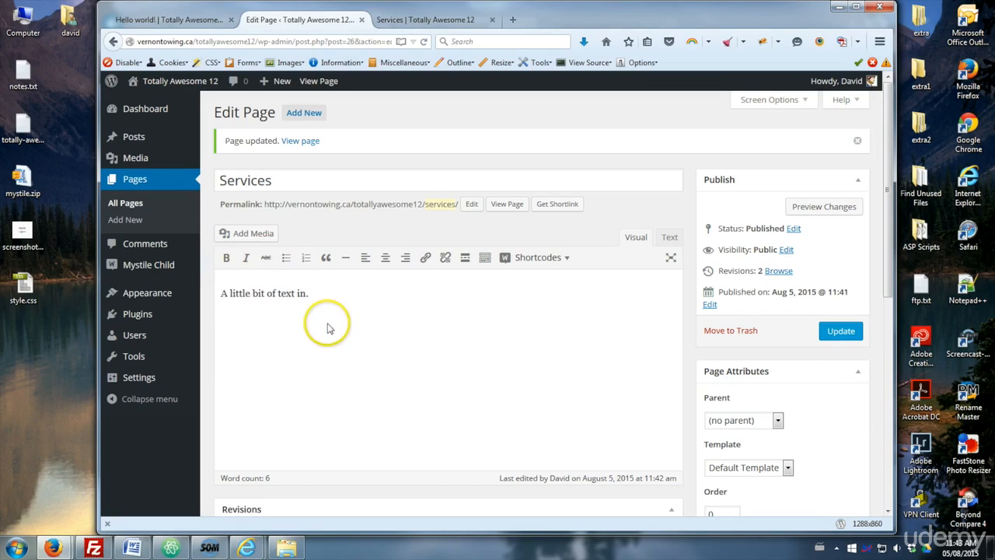
Below the sentence, add a bulleted list of "item 1", "item 2" and "item blah", followed by the blockquote "let me just make one here!"
left_click(286, 257)
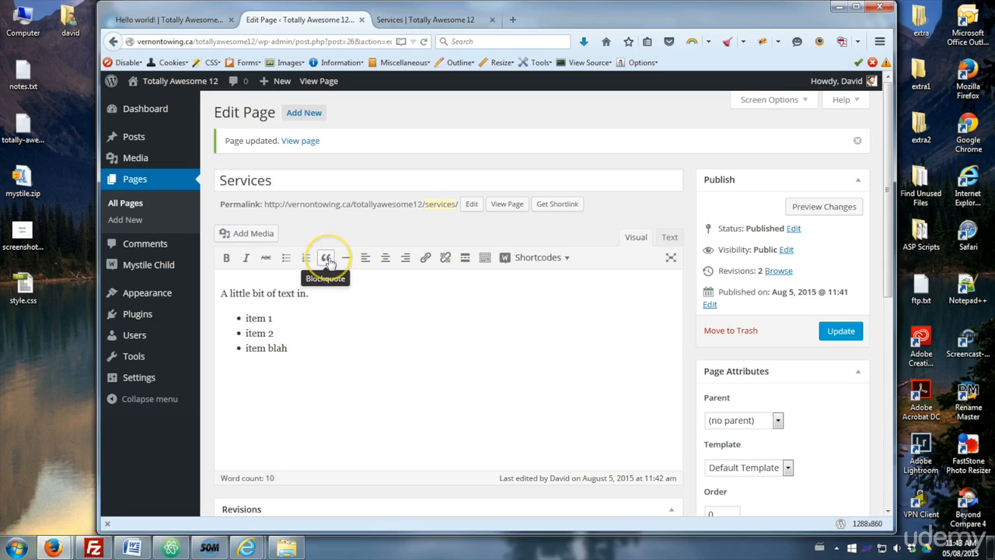
left_click(328, 262)
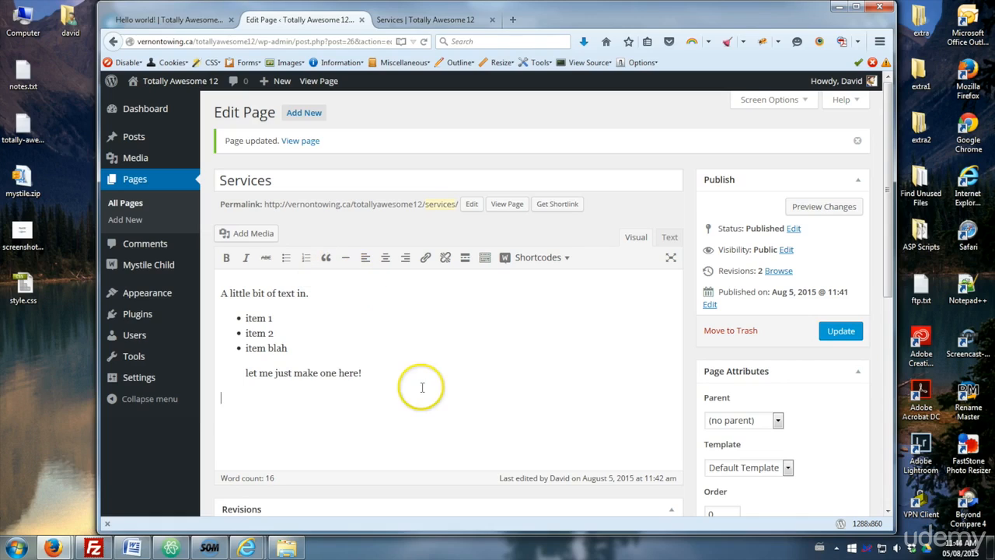
Centre the sentence "A little bit of text in." above the bulleted list
triple_click(323, 297)
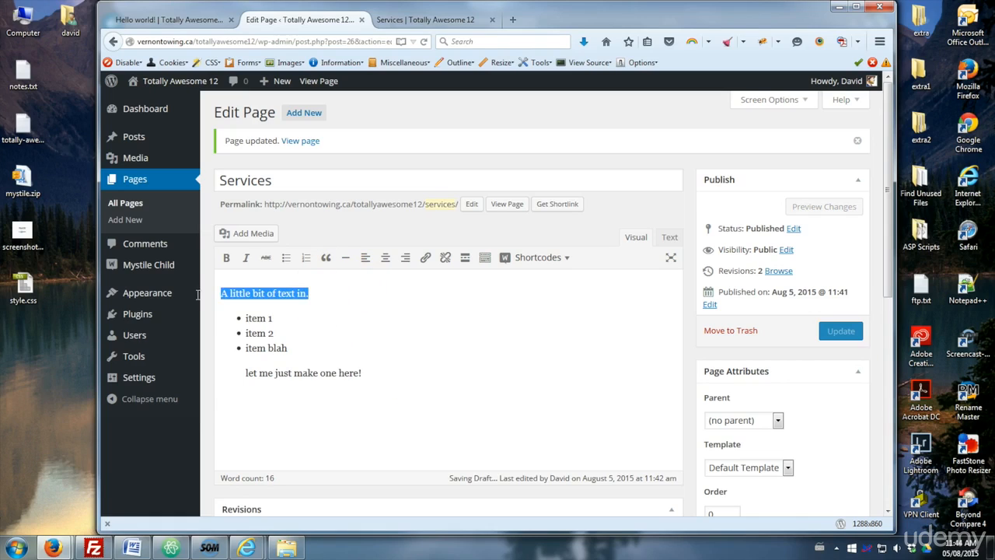
left_click(386, 260)
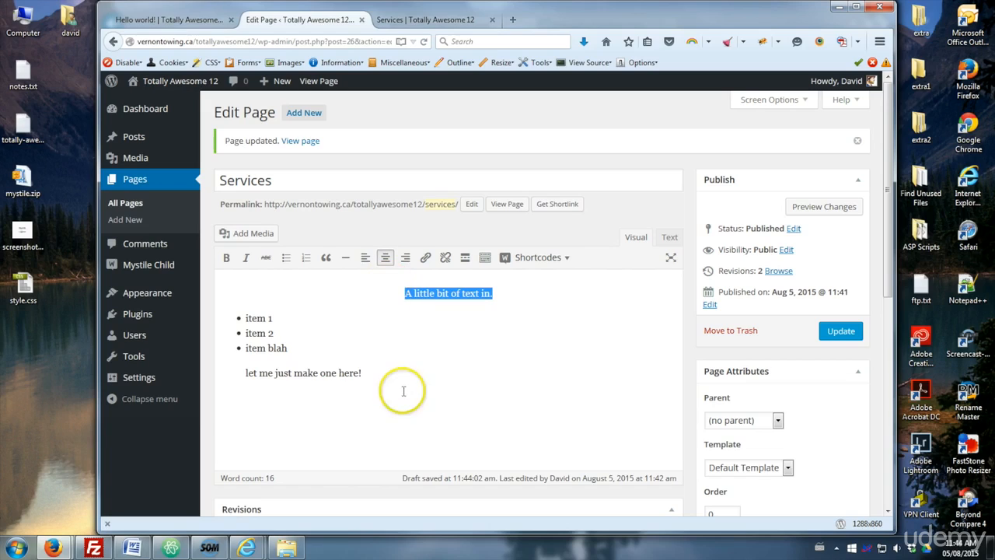
left_click(464, 390)
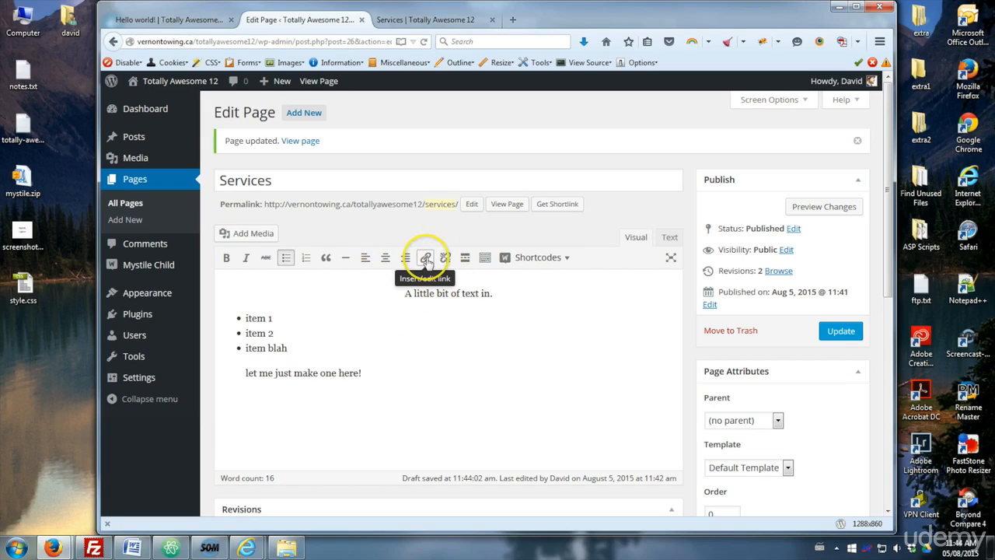
Link the word "blah" in the third list item to the existing Doodads page
left_click_drag(286, 358, 277, 349)
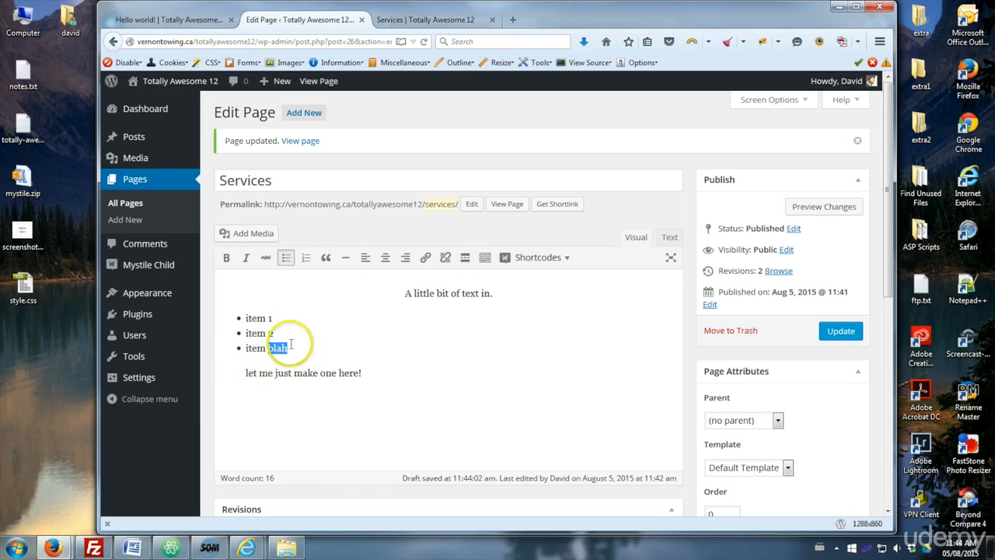
left_click(425, 258)
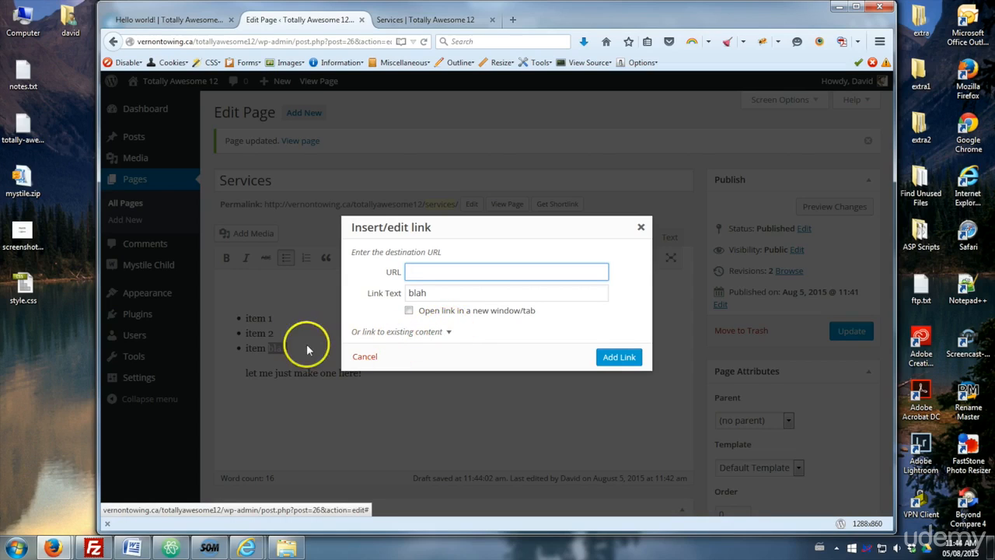
left_click(449, 332)
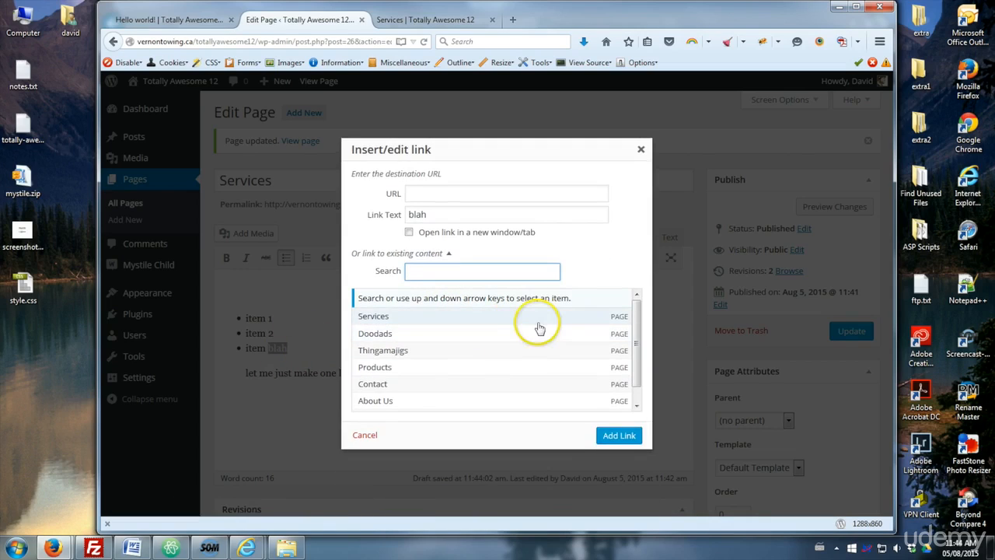
left_click(386, 337)
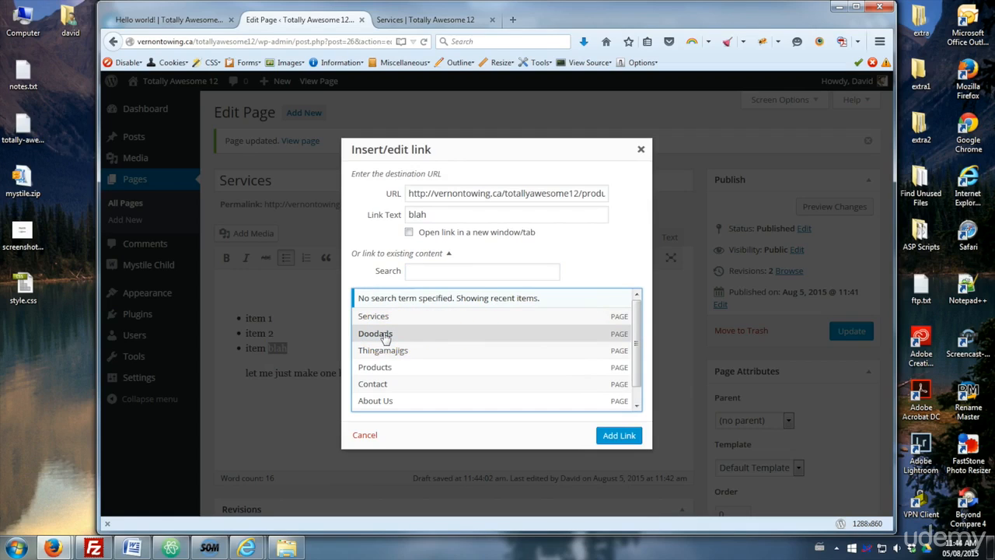
left_click(626, 434)
left_click(406, 396)
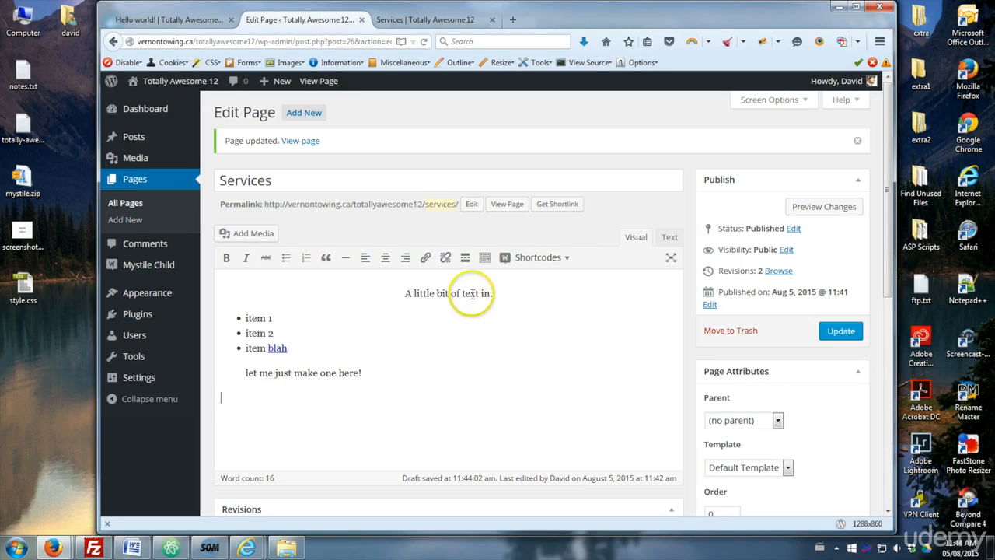
left_click(326, 345)
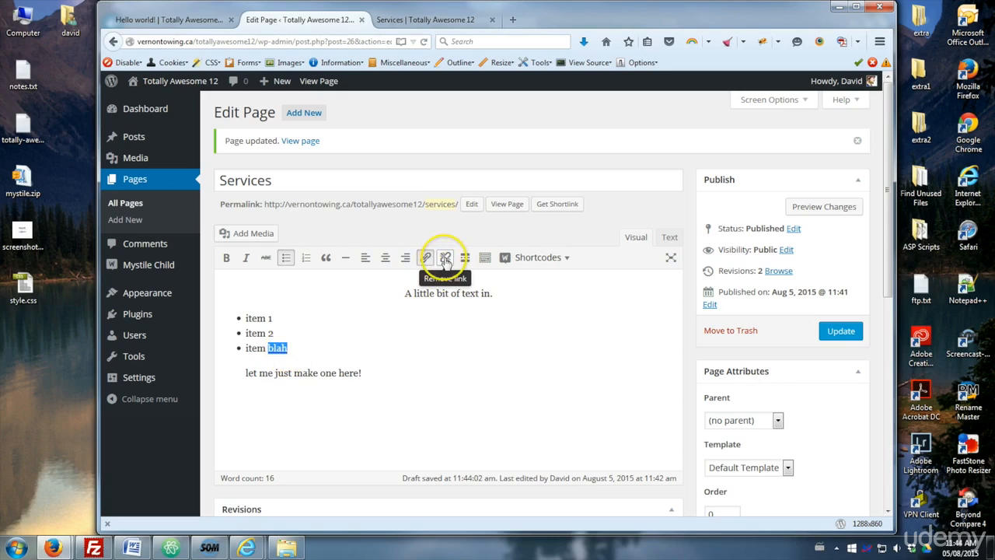
left_click(418, 432)
Insert a Read More tag on a new line between the centred sentence and the bulleted list
left_click(508, 300)
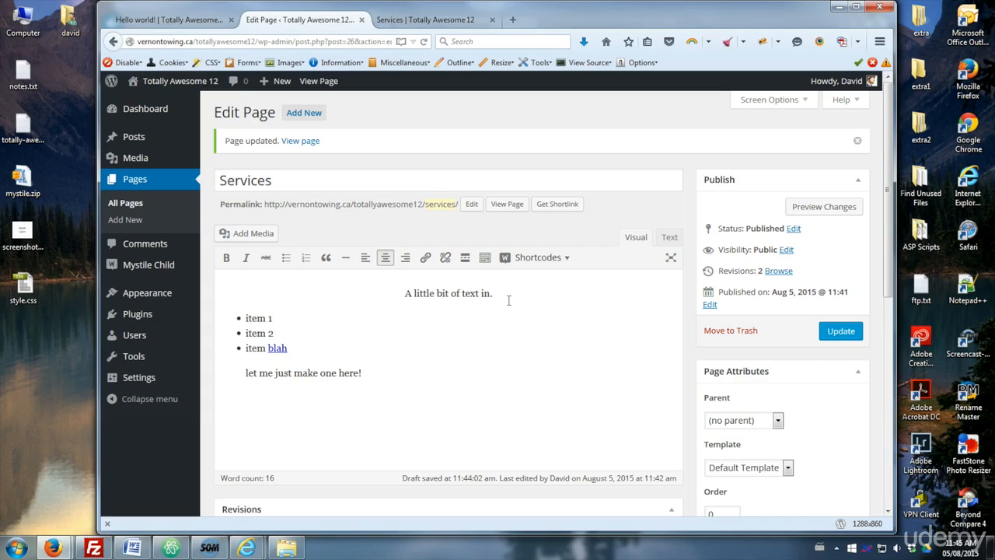
key("Return")
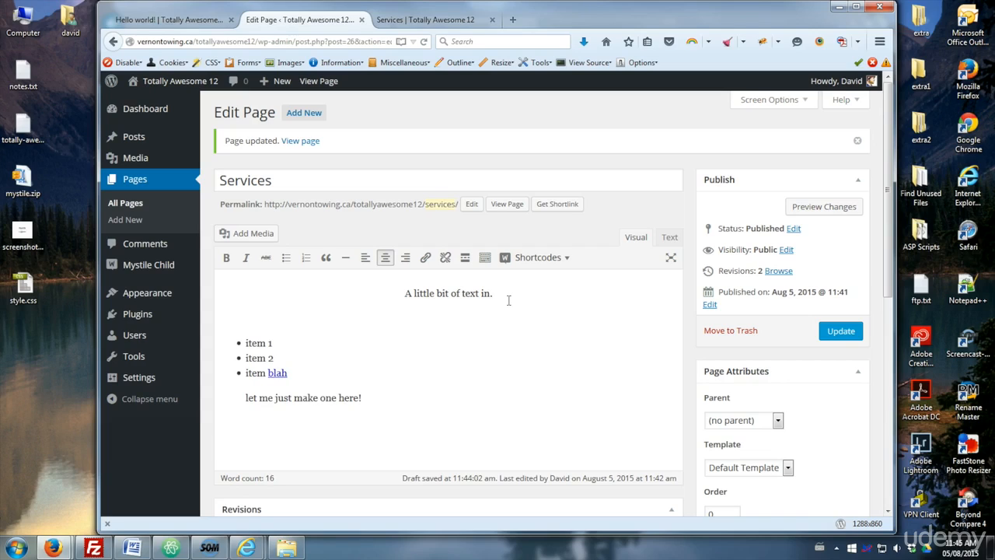
left_click(464, 259)
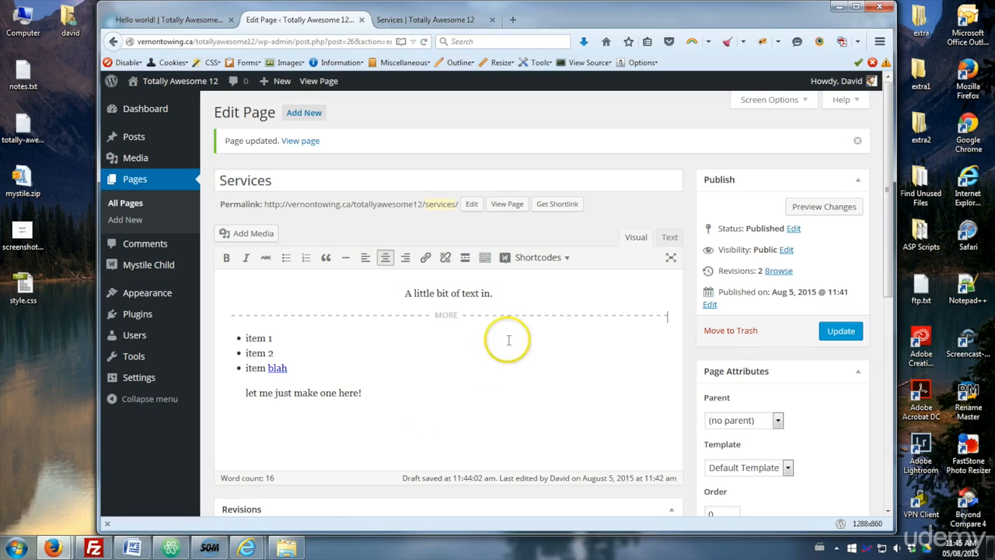
left_click_drag(510, 294, 403, 293)
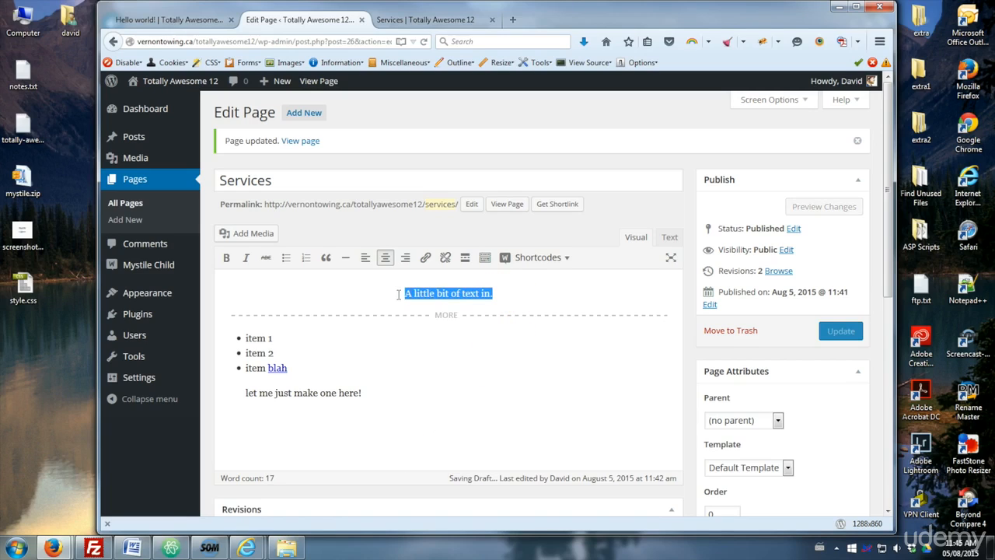
left_click(528, 294)
left_click_drag(528, 294, 398, 287)
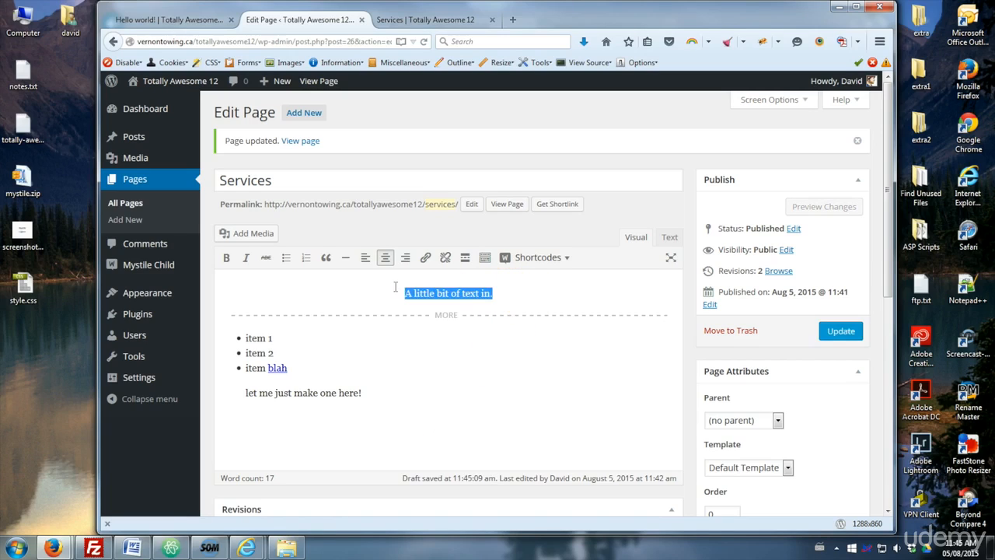
left_click_drag(521, 294, 383, 287)
left_click(556, 293)
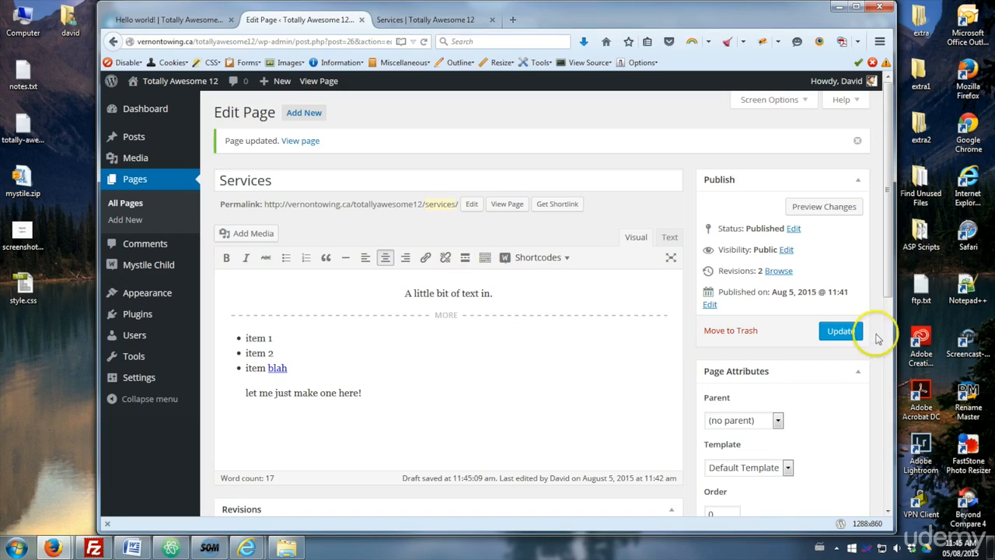
Update the Services page with the new formatting and content
left_click(845, 334)
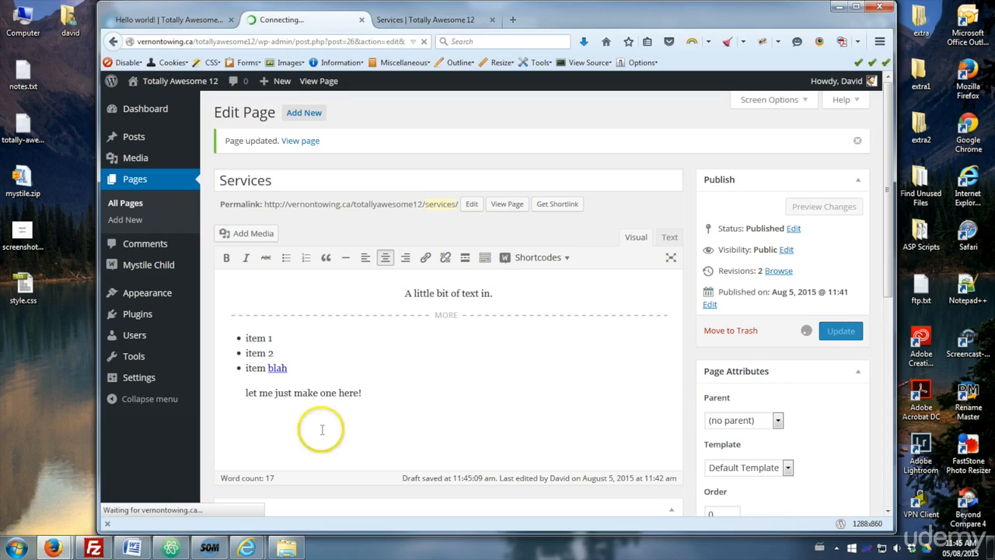
Reload the live Hello world! post and look over its content
left_click(181, 19)
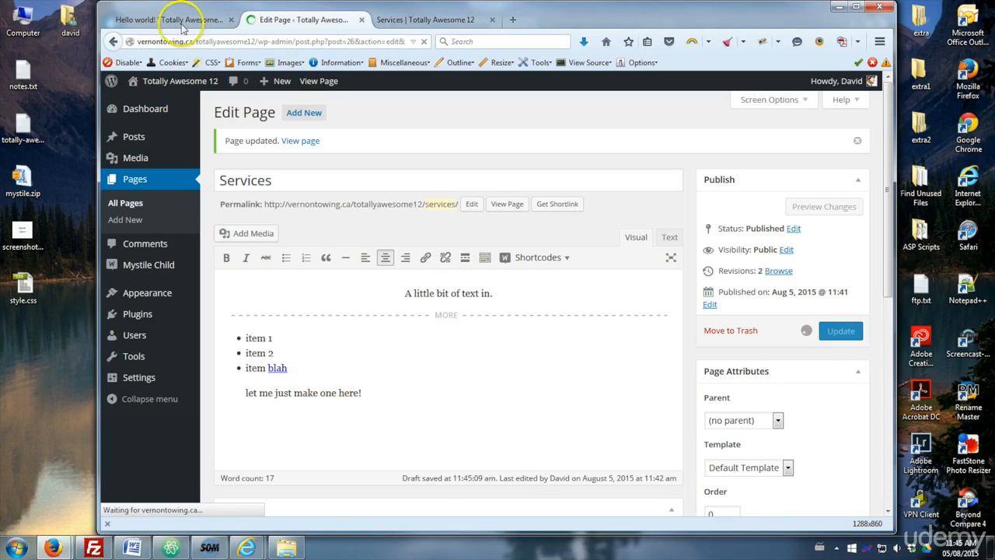
left_click(244, 182)
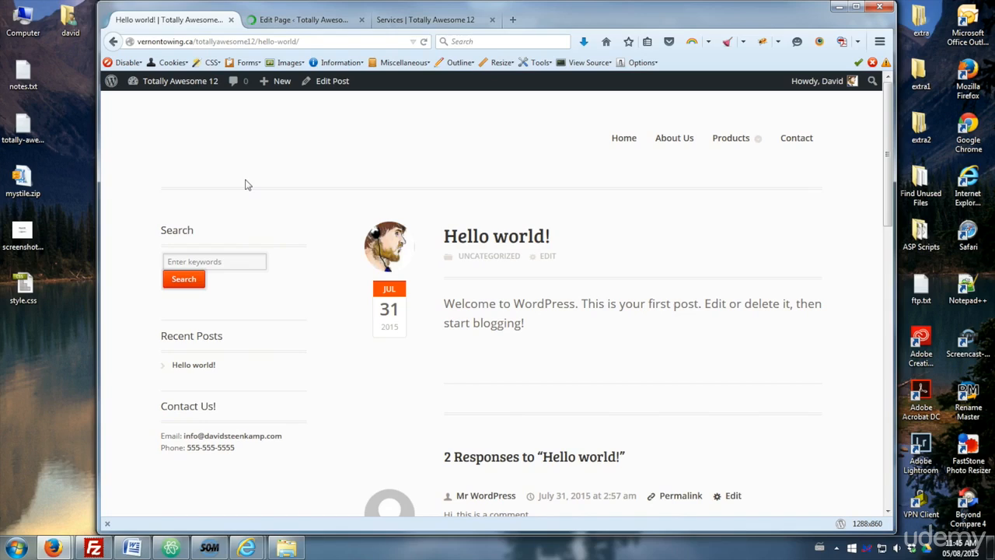
left_click(264, 21)
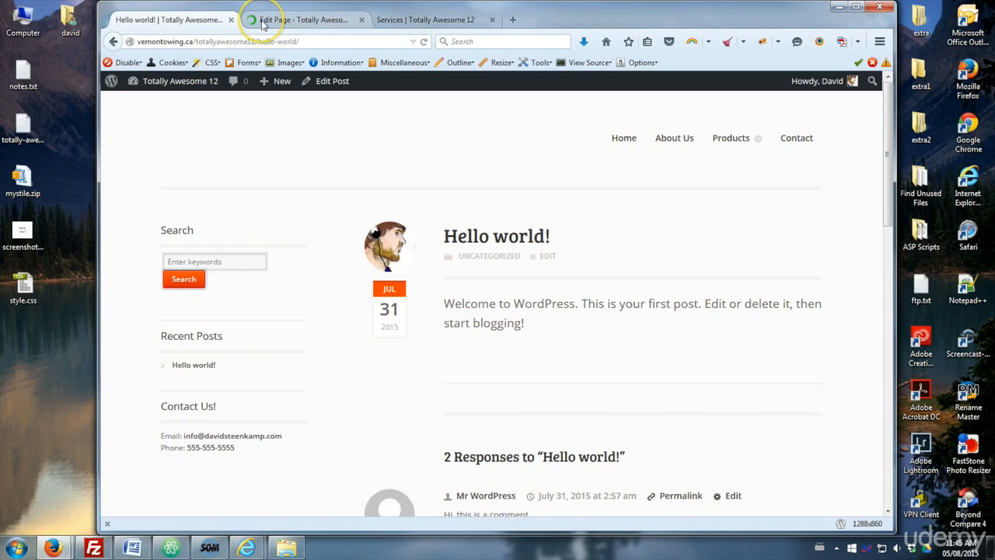
left_click(424, 42)
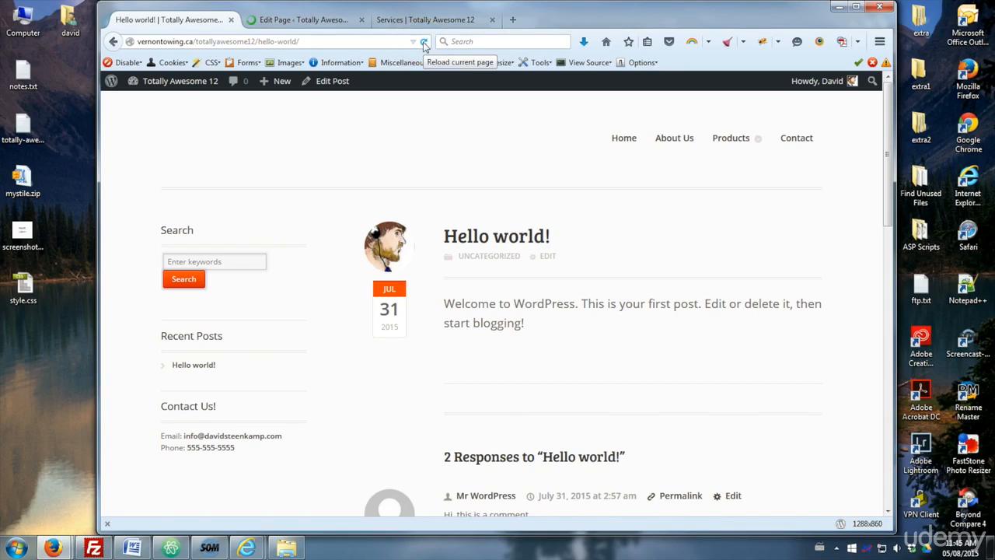
left_click(456, 174)
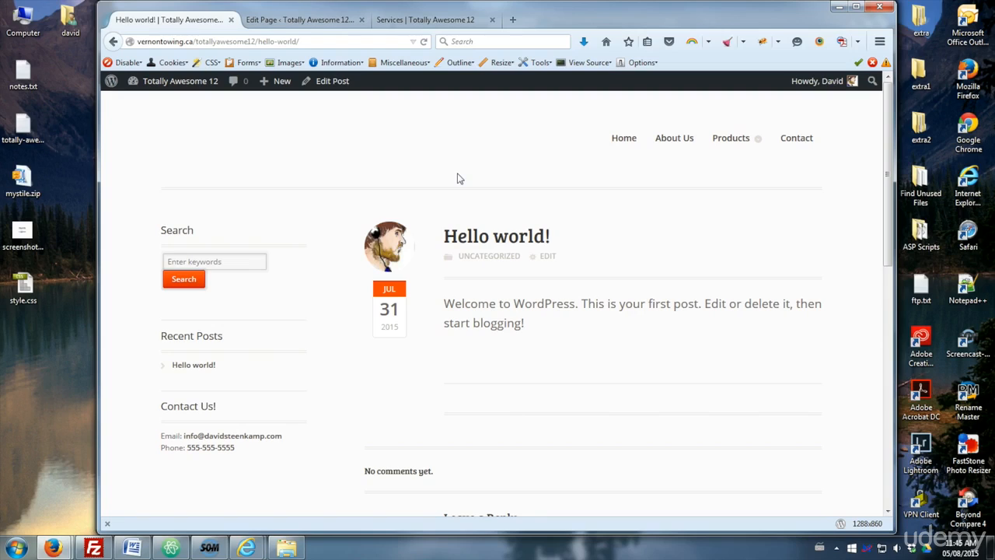
Reload the live Services page and check its formatted text and the "blah" link to the Doodads page
left_click(437, 20)
left_click(425, 42)
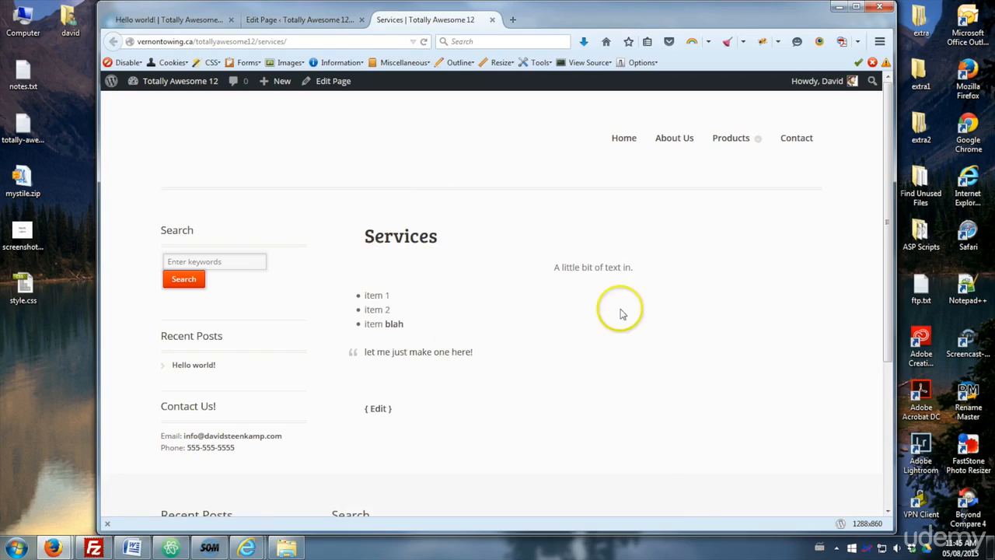
left_click_drag(652, 274, 555, 269)
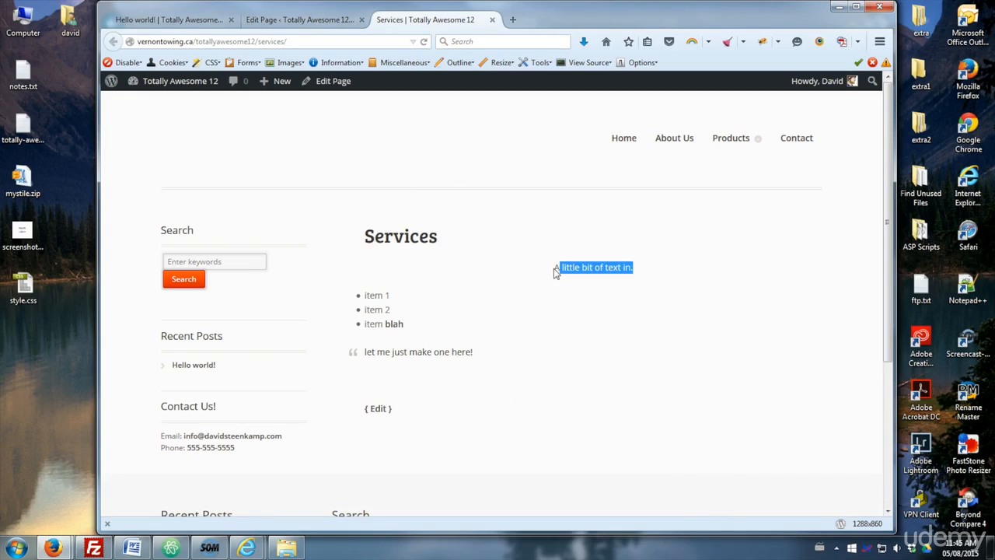
left_click(394, 323)
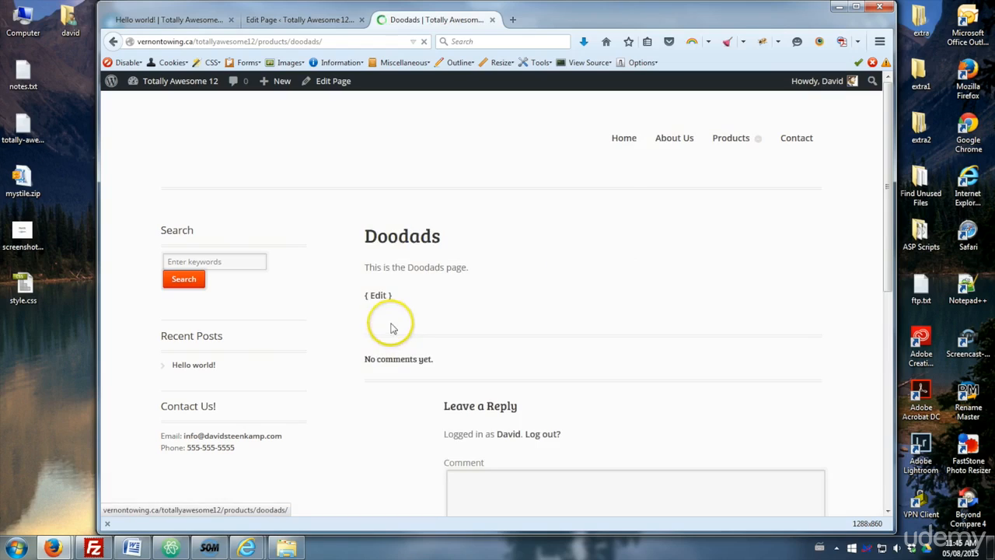
left_click(114, 42)
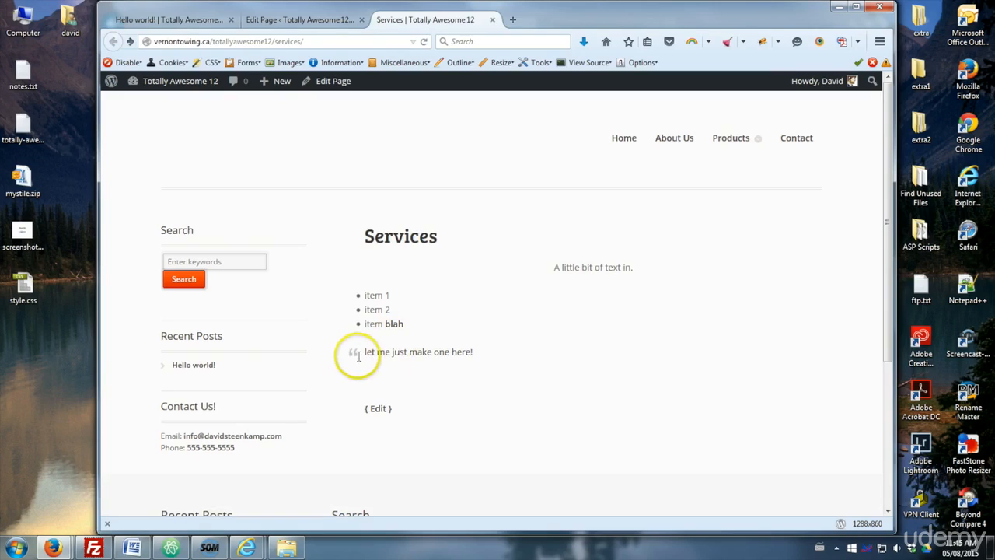
left_click_drag(495, 351, 393, 352)
left_click(427, 354)
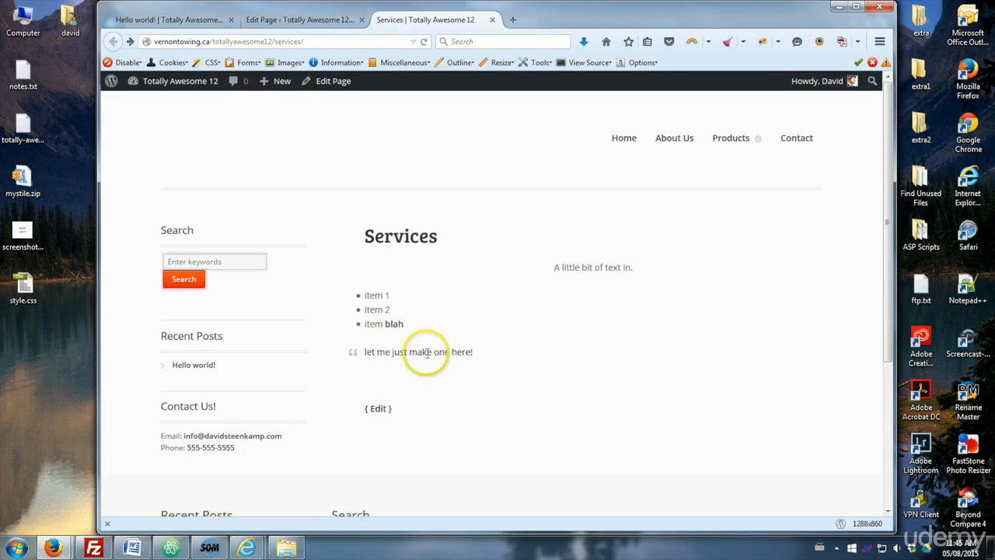
Return to the Services page editor and show the second row of formatting tools
left_click(287, 20)
left_click(373, 366)
left_click(422, 387)
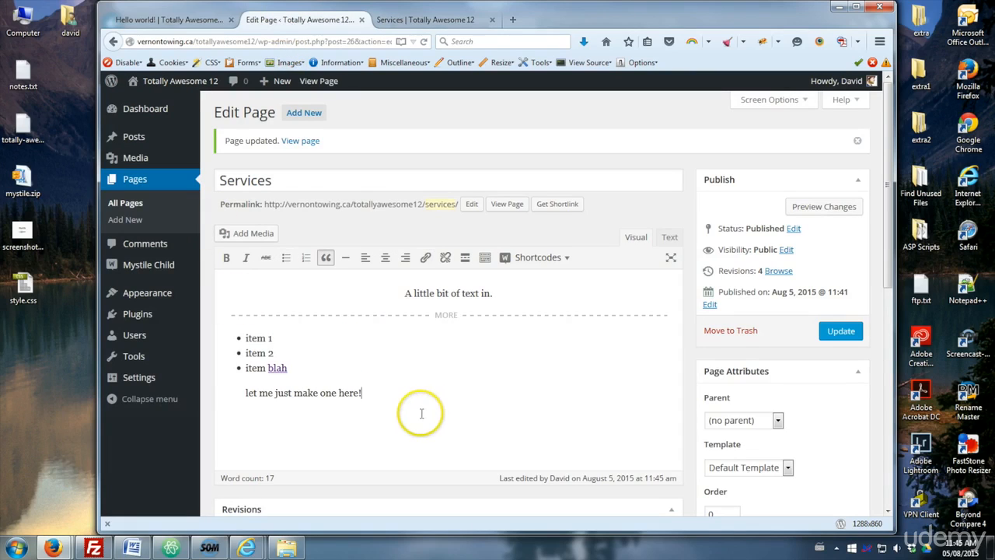
left_click(484, 265)
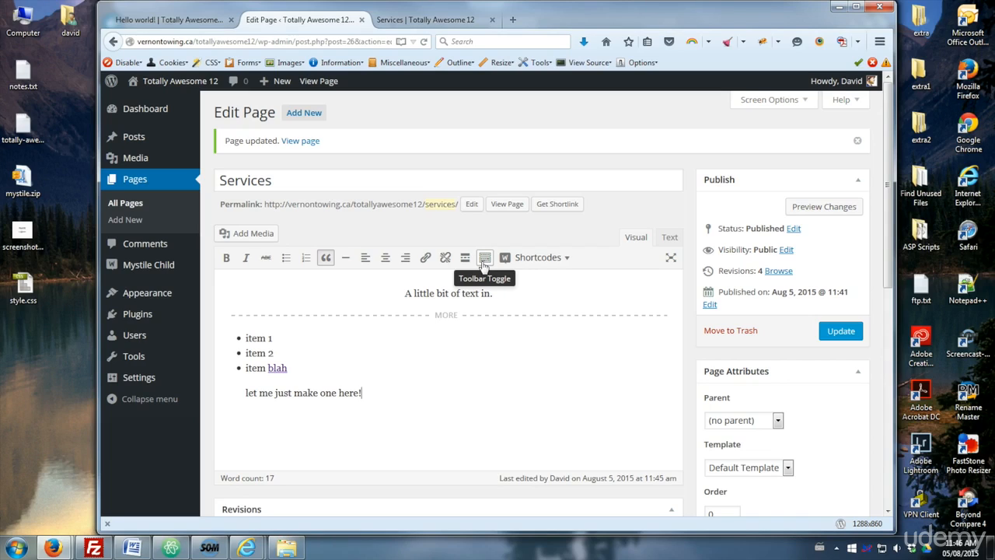
left_click(484, 259)
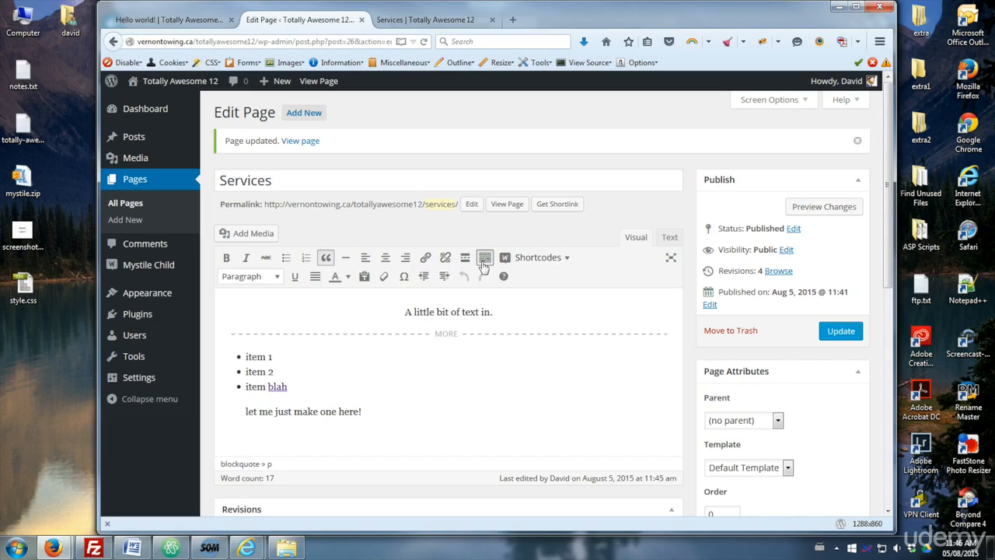
Format the centred sentence "A little bit of text in." as Heading 2
left_click(276, 358)
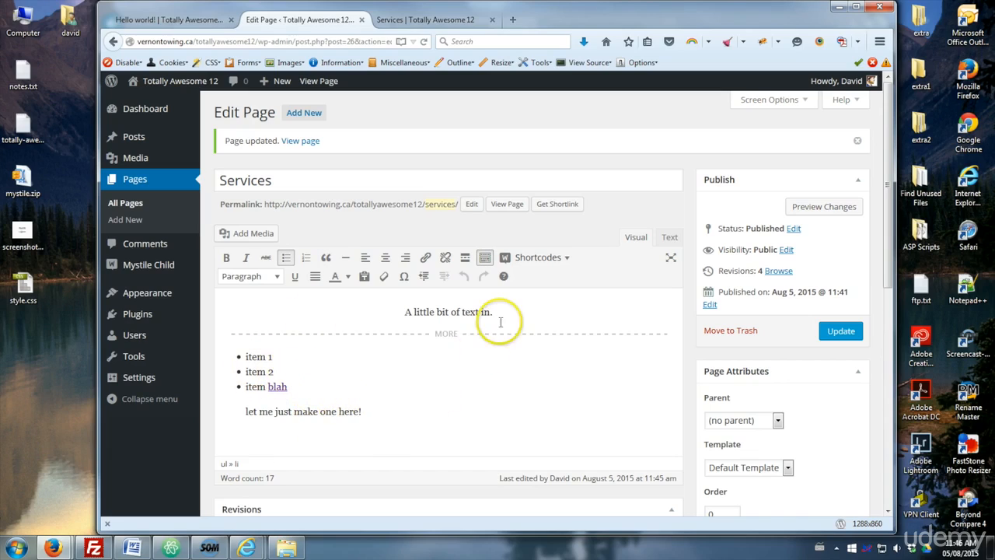
left_click_drag(504, 313, 412, 312)
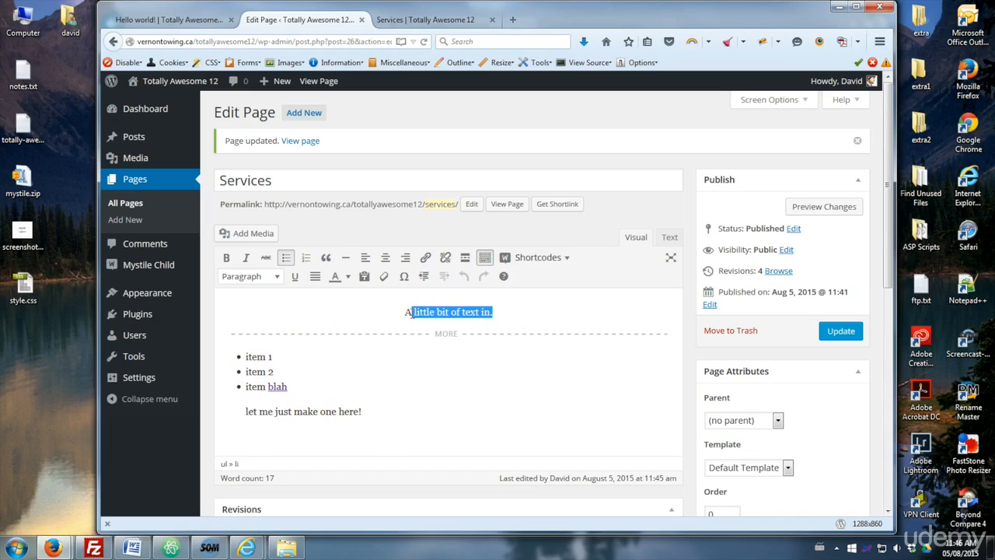
left_click(277, 277)
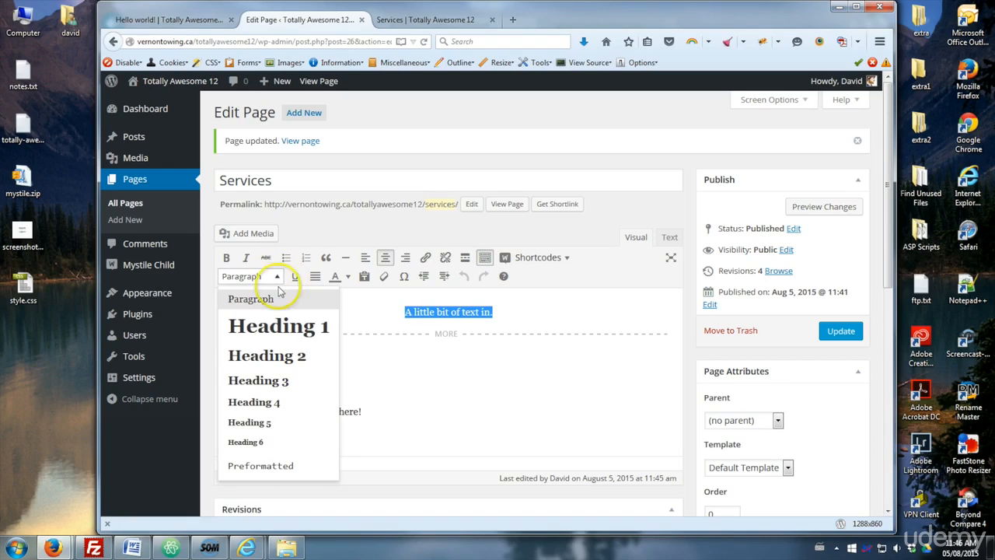
left_click(289, 358)
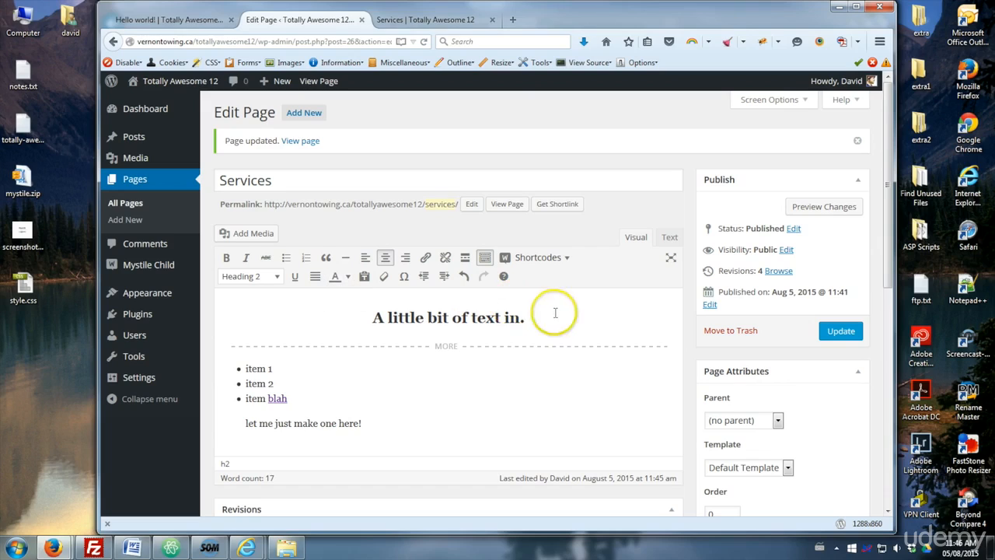
Colour the whole heading "A little bit of text in." red
left_click_drag(528, 317, 476, 317)
left_click_drag(540, 315, 354, 323)
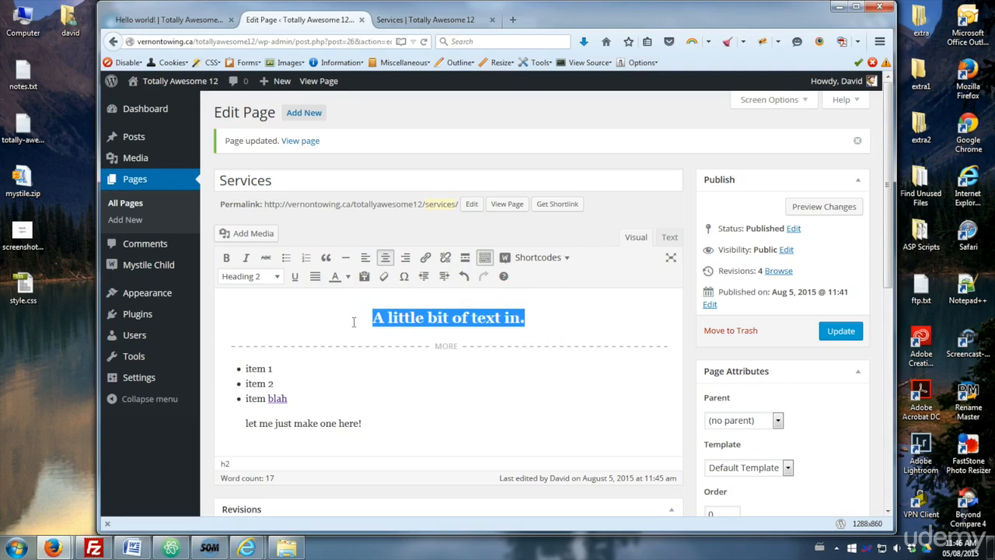
left_click(348, 276)
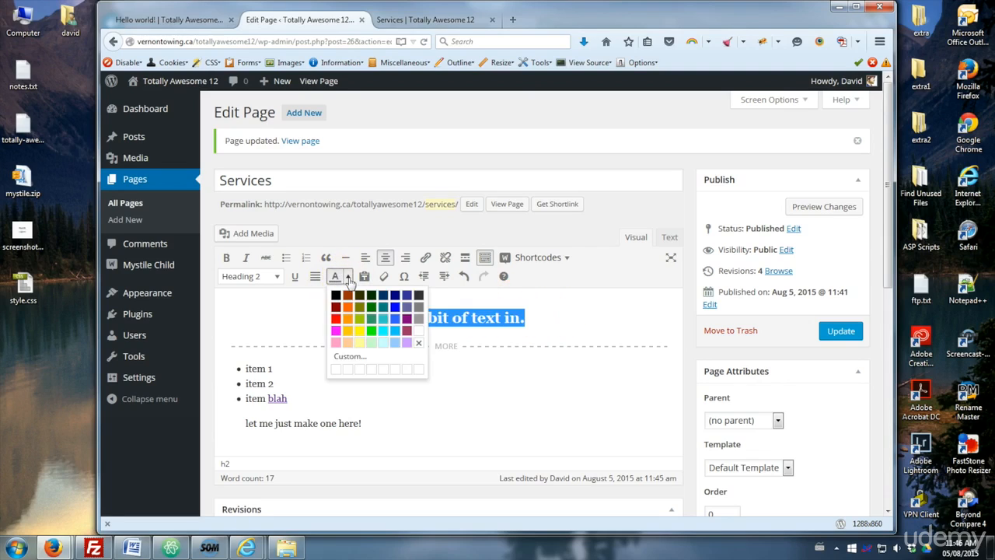
left_click(335, 320)
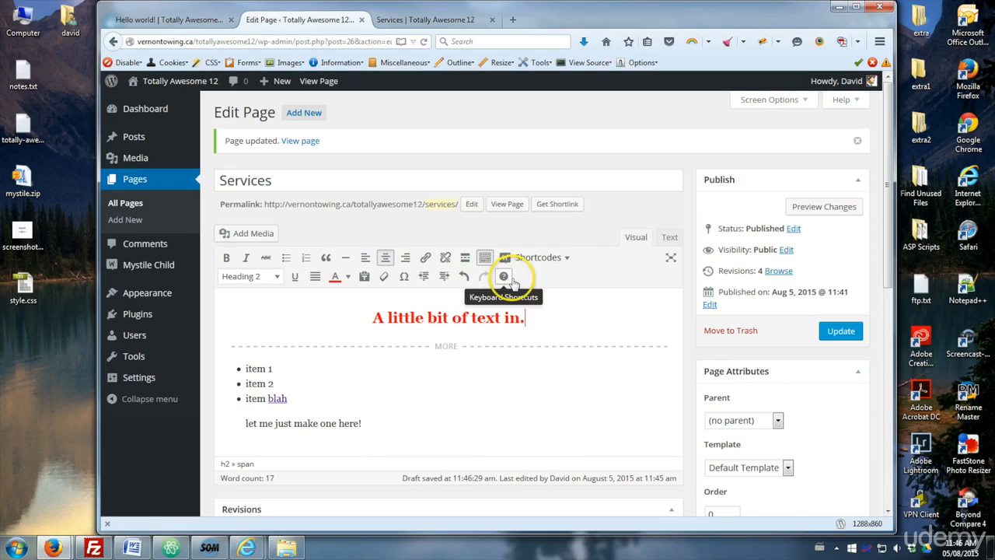
Look over the available shortcodes and start a button shortcode on the blank line below the quote
left_click(388, 355)
left_click(392, 360)
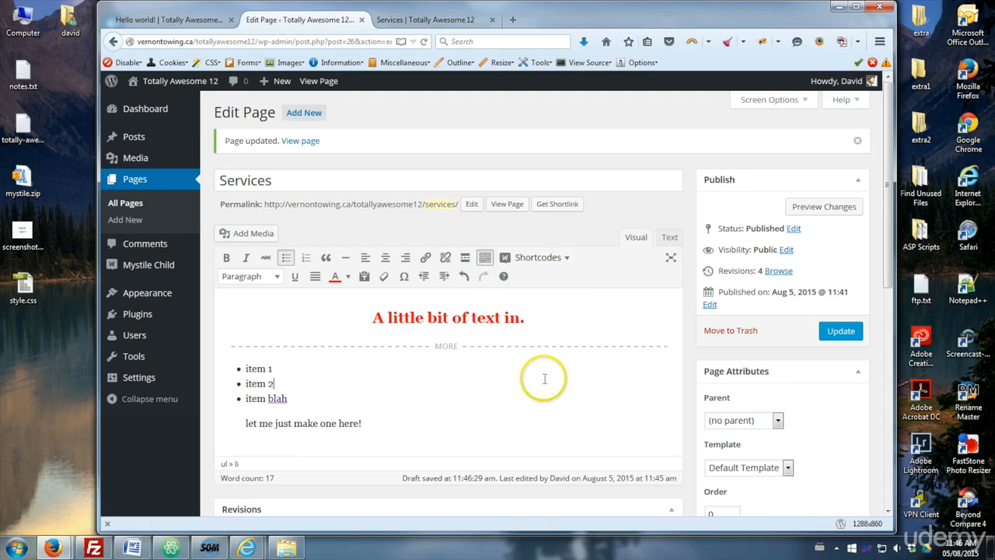
left_click(568, 260)
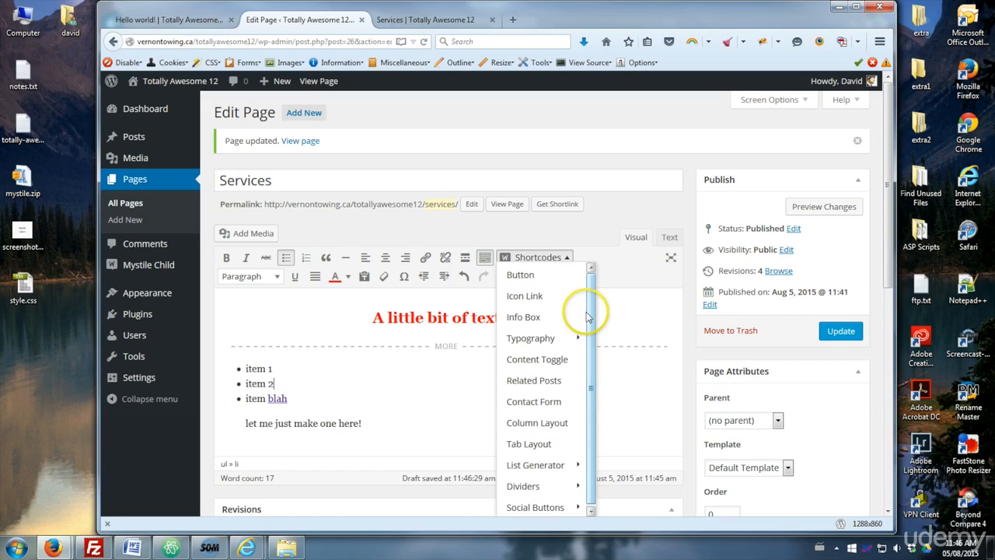
left_click_drag(589, 314, 589, 345)
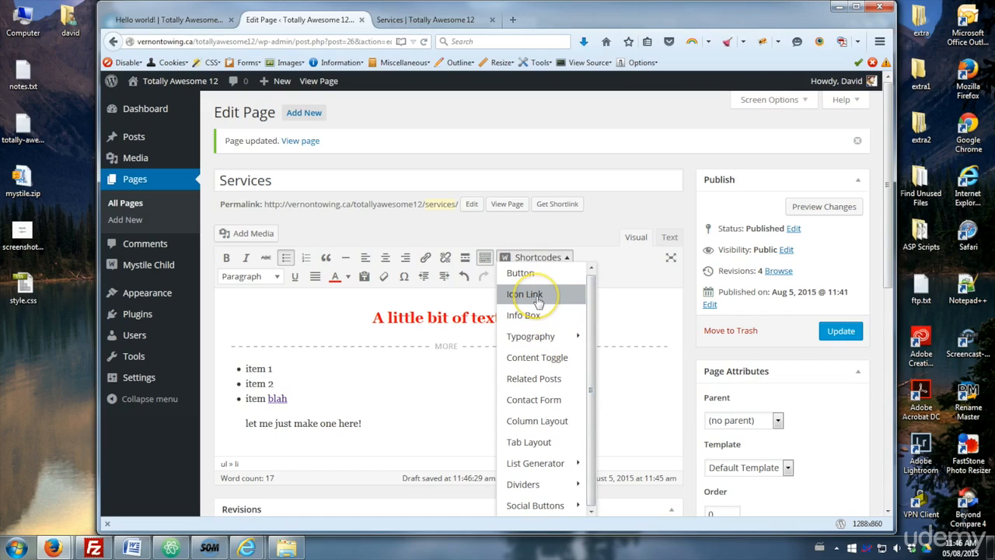
left_click(459, 381)
left_click(402, 444)
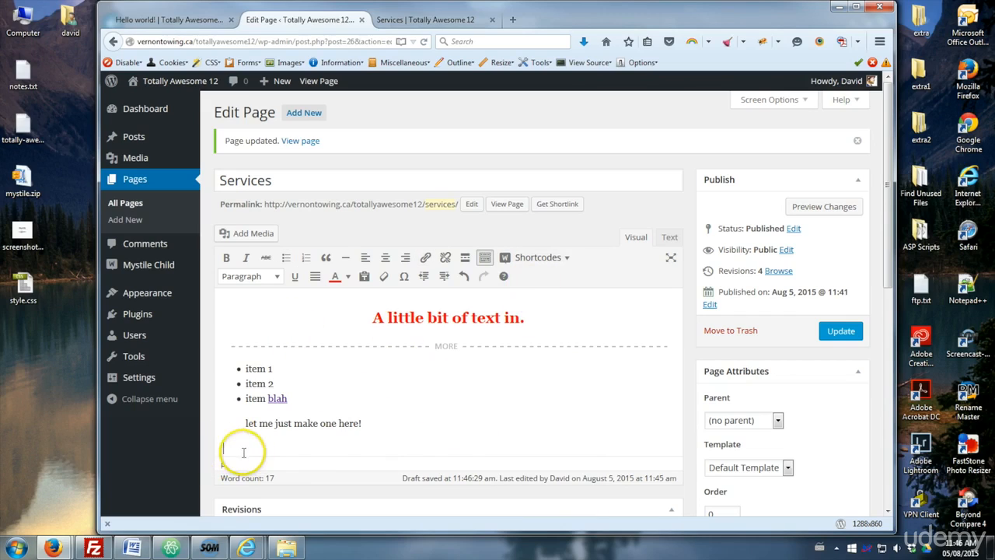
left_click(568, 259)
left_click(532, 269)
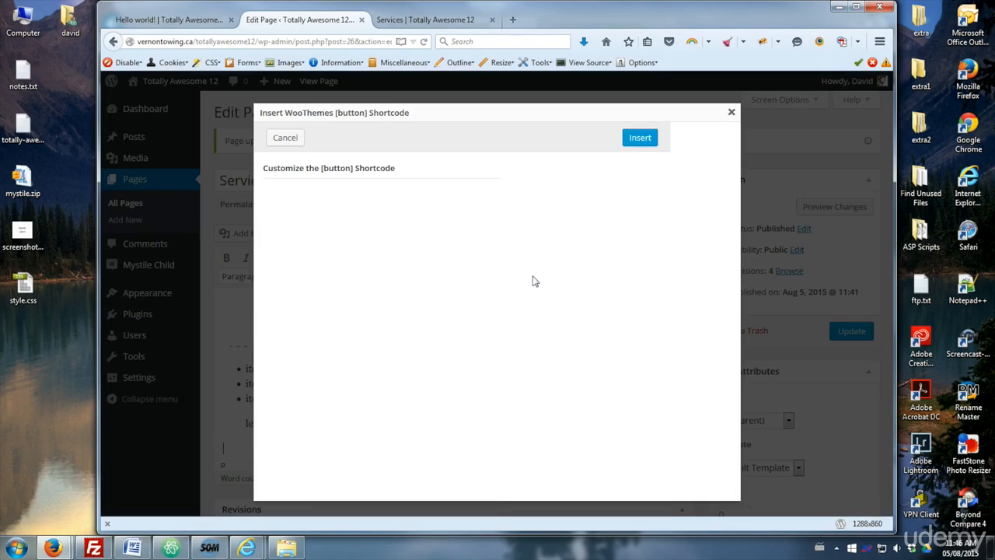
Insert the button shortcode with the title "This is a button!" and a link to the owner's personal website, keeping the other options at default
left_click(361, 197)
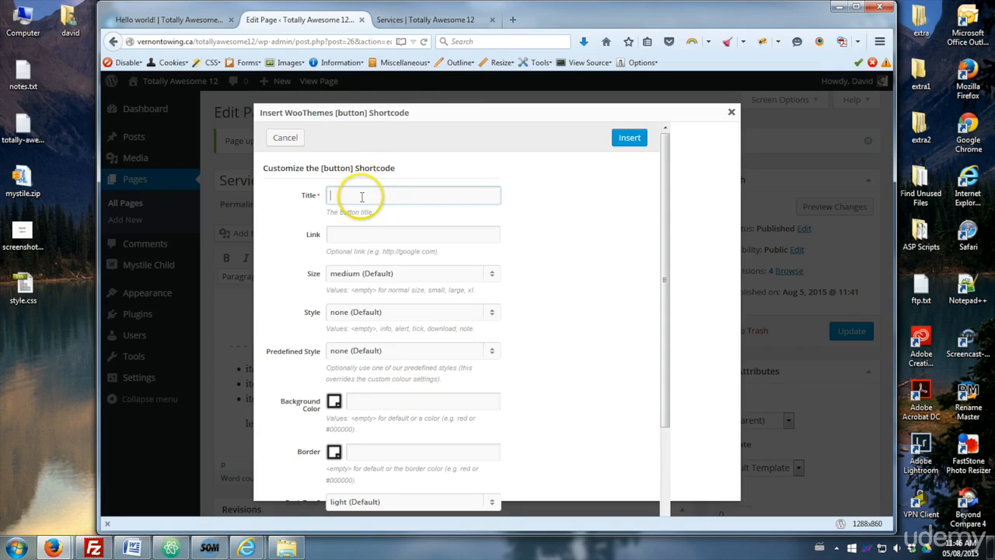
type("This is a button!")
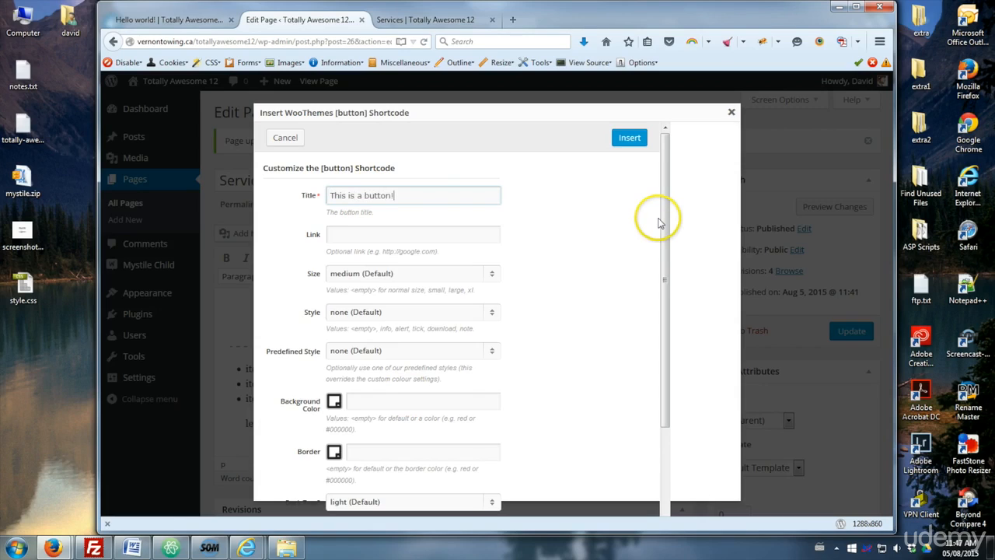
left_click(379, 236)
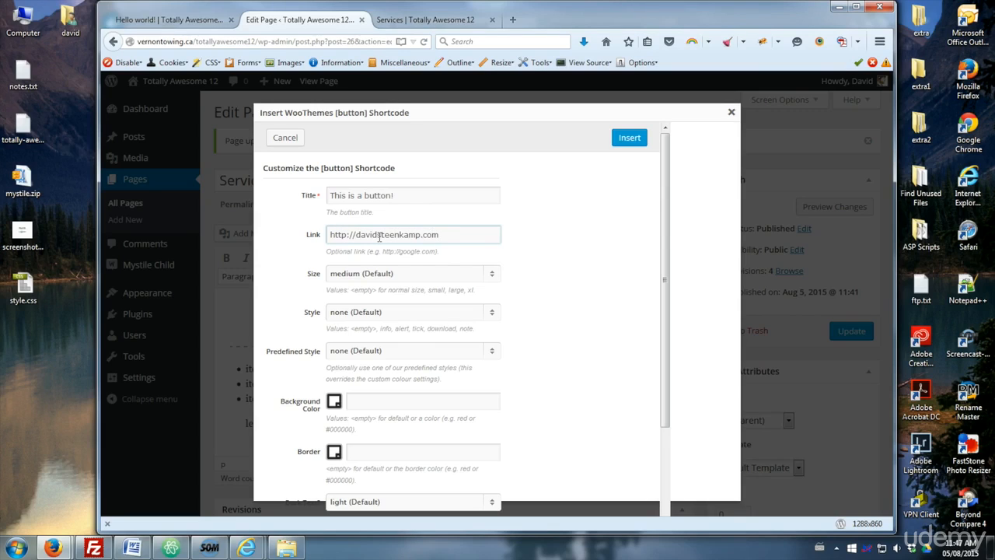
scroll(515, 336, "down", 3)
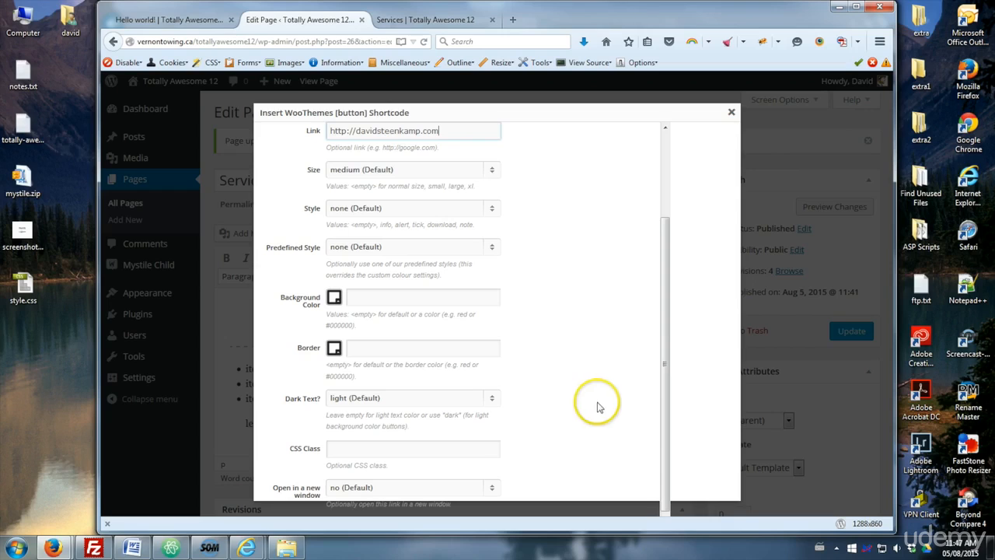
scroll(653, 245, "up", 3)
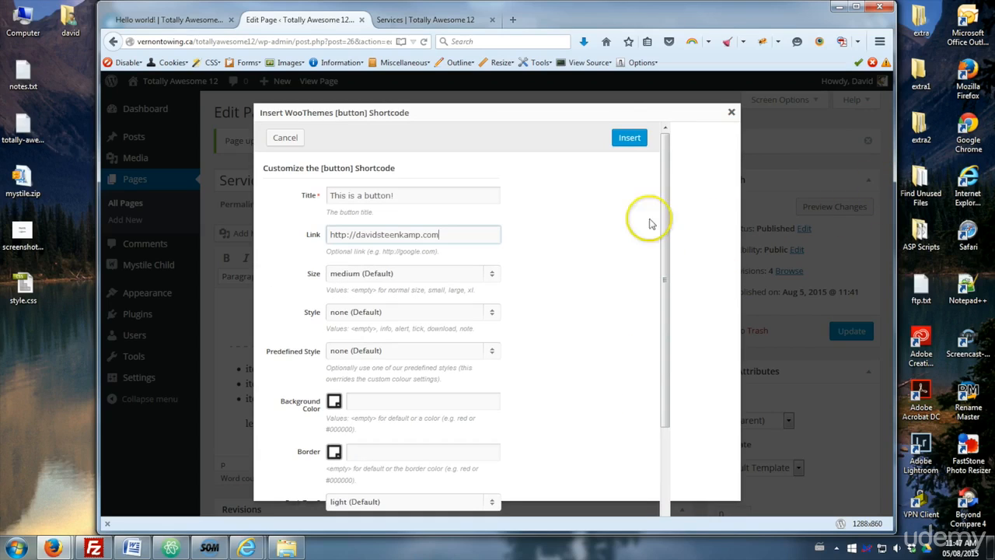
left_click(629, 148)
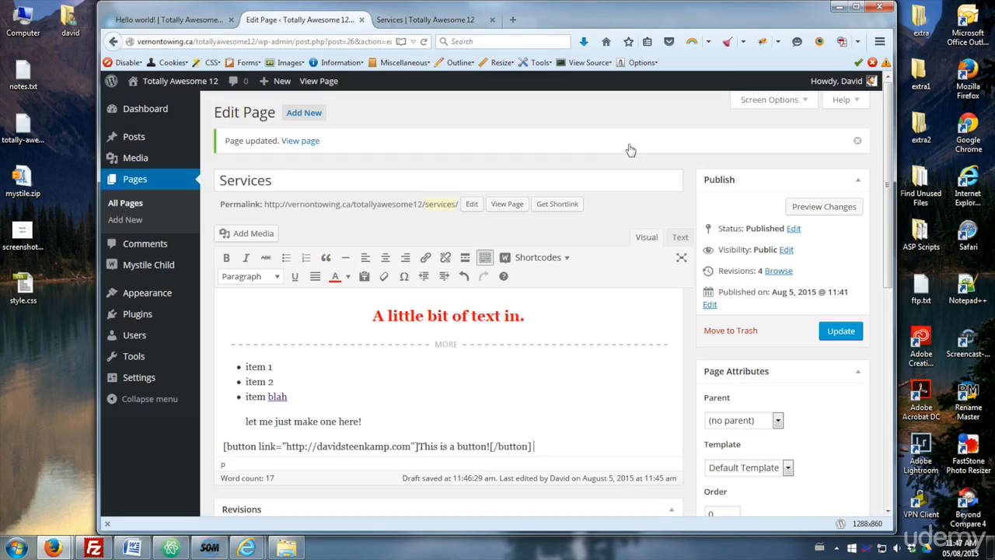
Update the Services page and reload its live version to check the red heading and the button
left_click(842, 334)
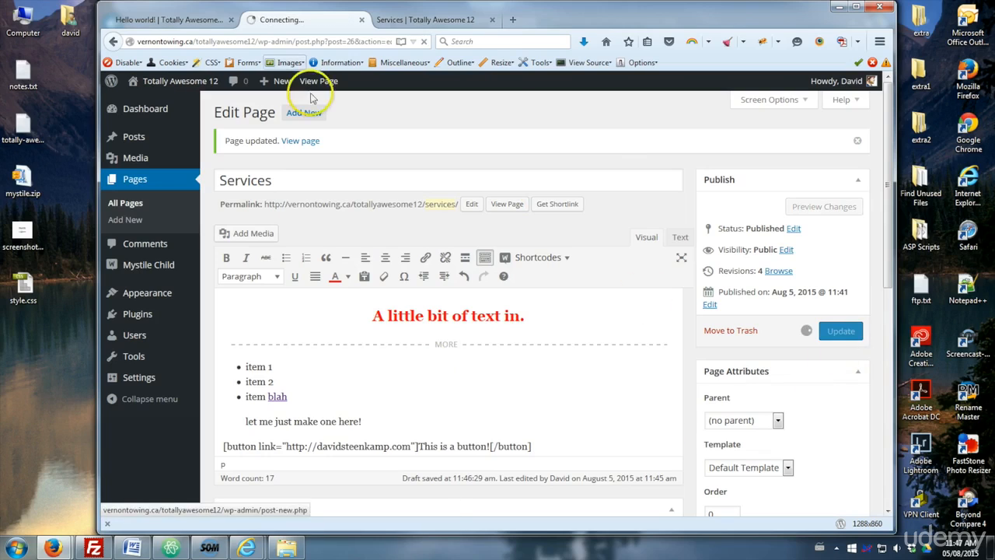
left_click(160, 19)
left_click(398, 19)
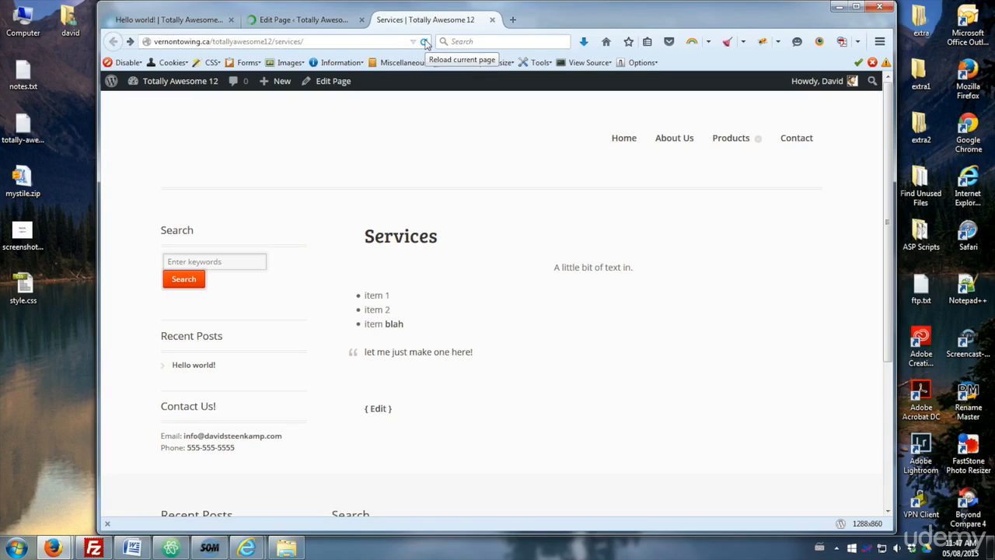
left_click(425, 42)
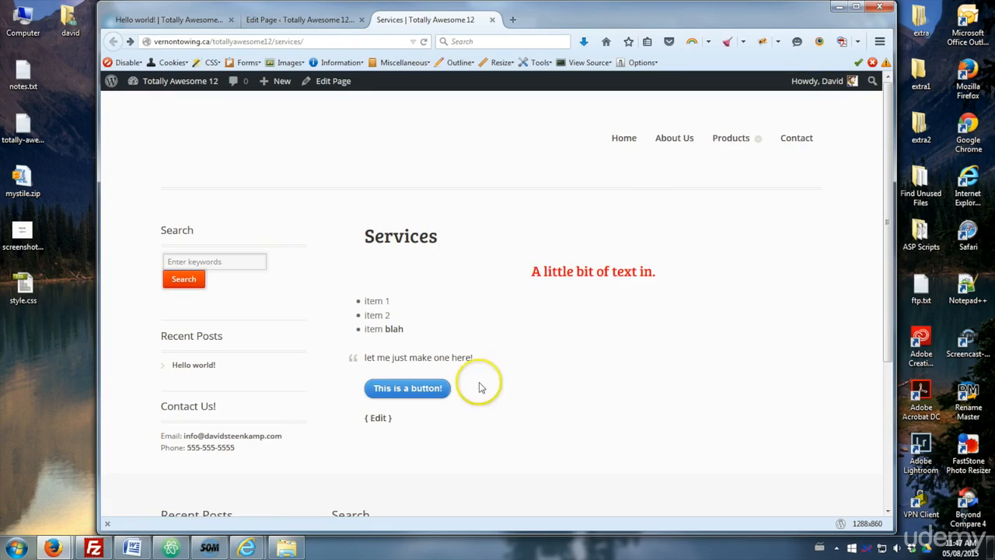
Return to the page editor and examine the button shortcode text below the quote
left_click(280, 20)
scroll(492, 407, "down", 3)
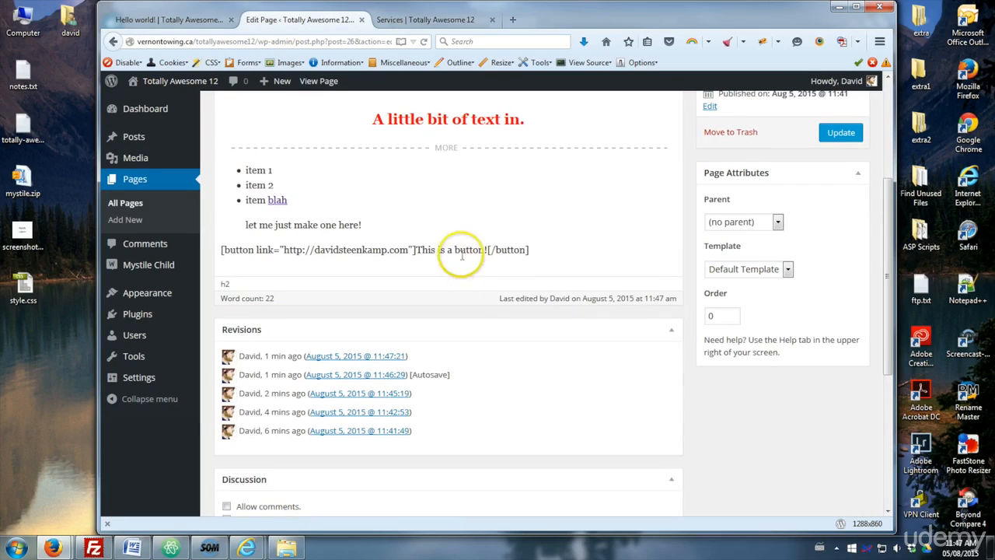
left_click(563, 257)
scroll(562, 257, "up", 2)
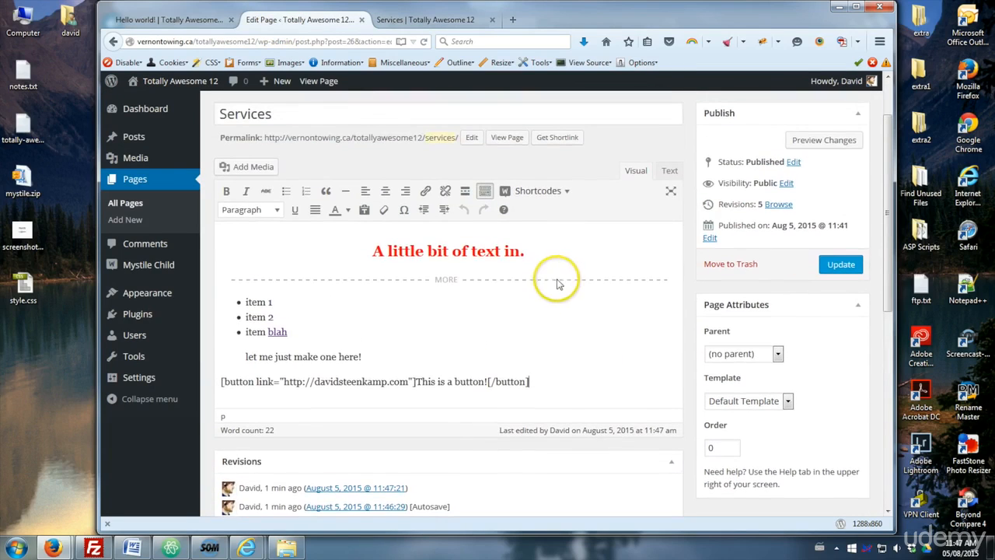
left_click(568, 390)
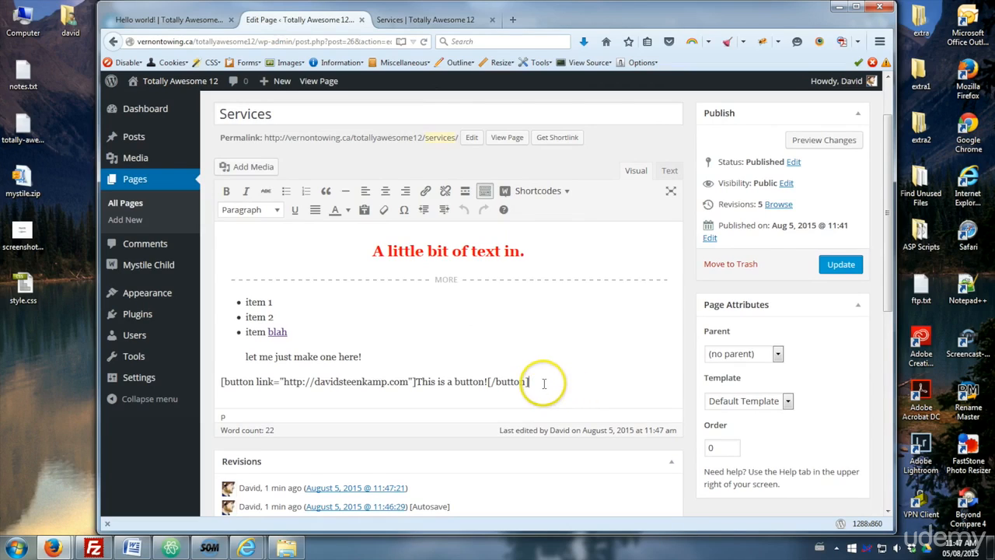
left_click_drag(543, 383, 221, 394)
left_click(555, 402)
left_click(548, 393)
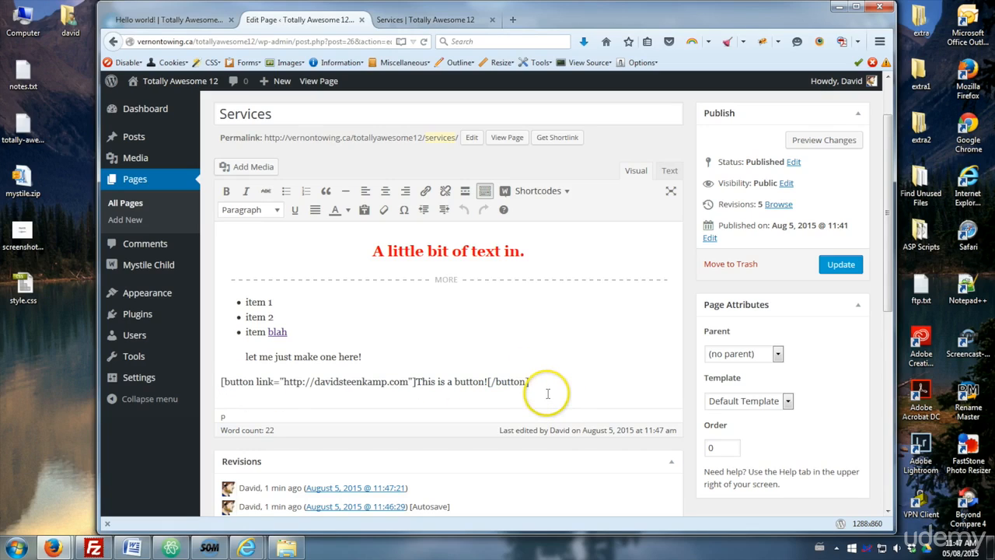
Start another button shortcode on a new line, examine its Predefined Style and Style options, and close it without inserting
key("Return")
left_click(534, 194)
left_click(535, 213)
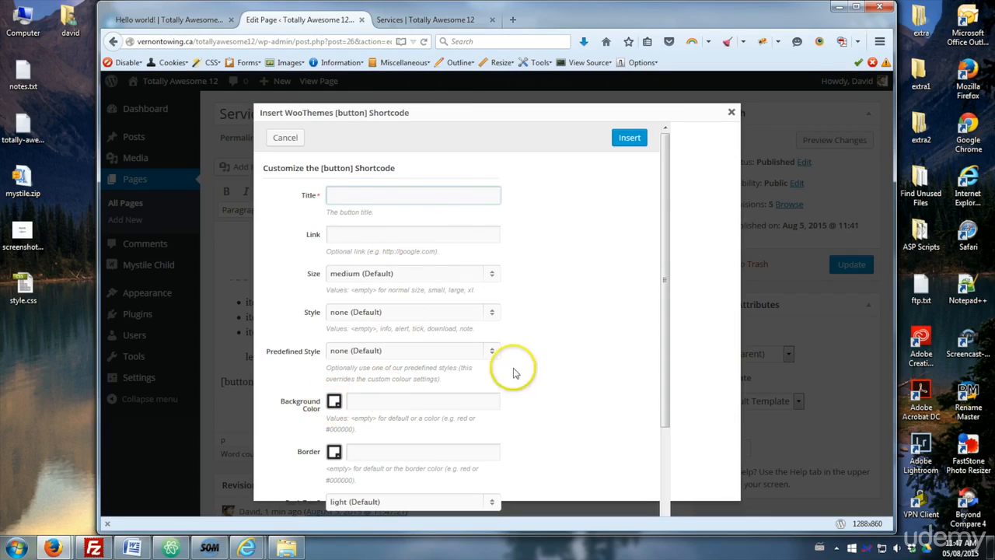
left_click_drag(666, 298, 662, 349)
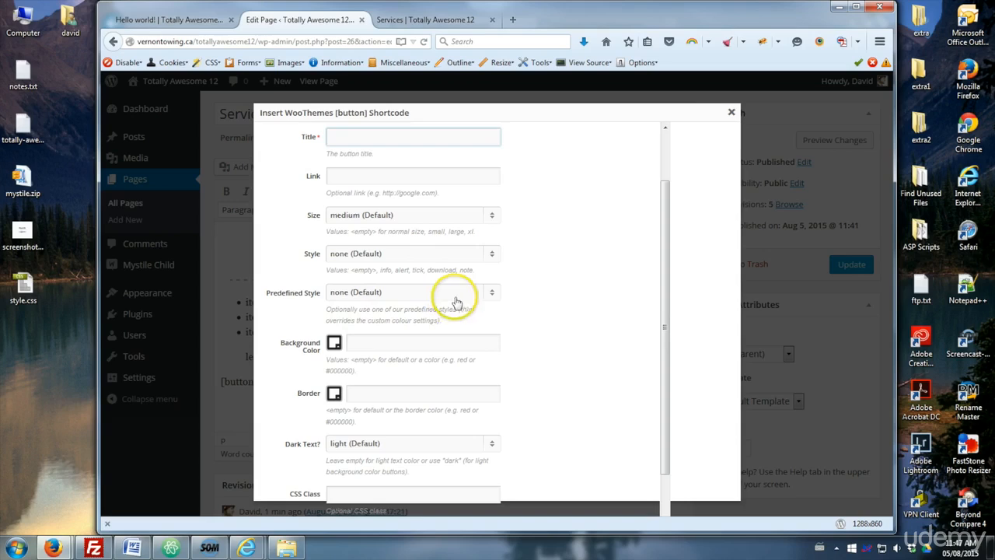
left_click(495, 294)
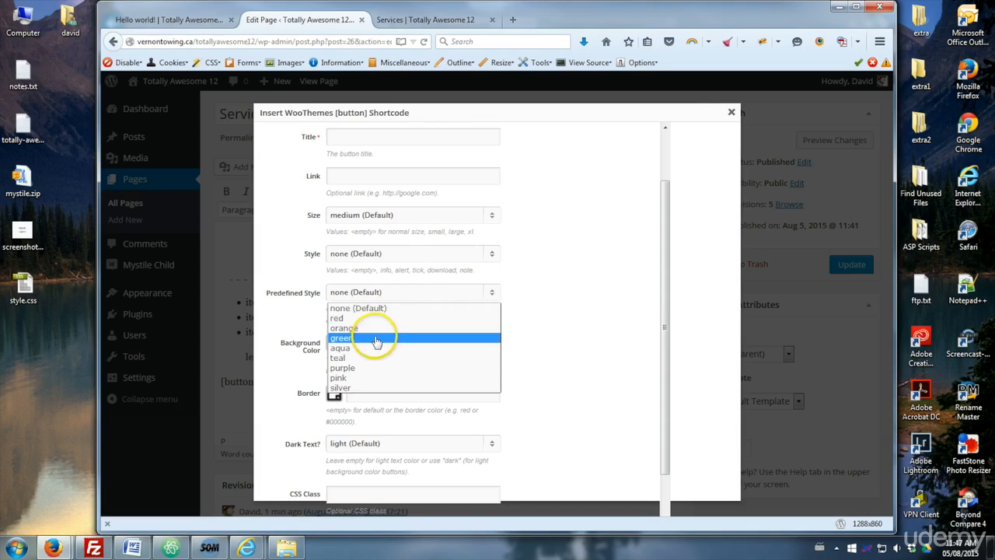
left_click(604, 300)
left_click(492, 256)
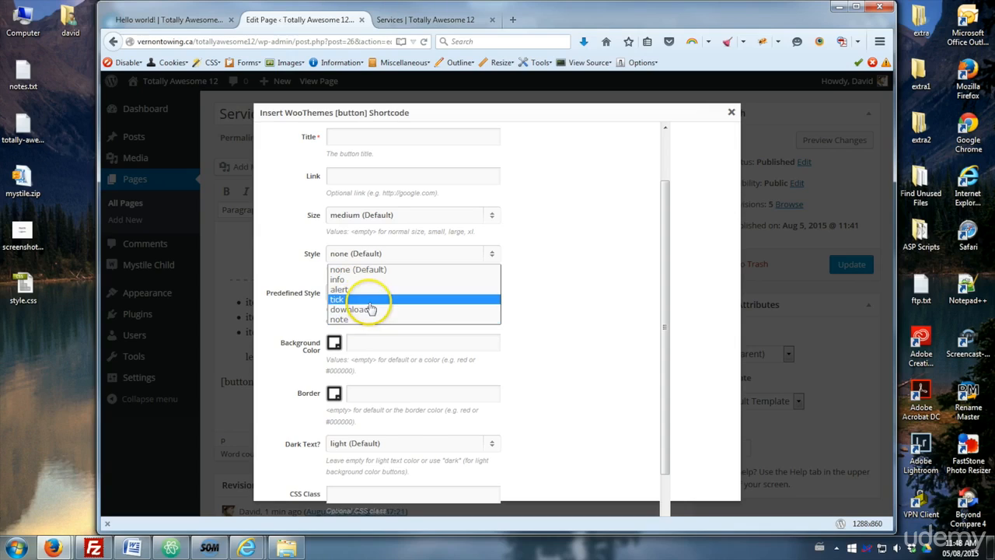
left_click(560, 299)
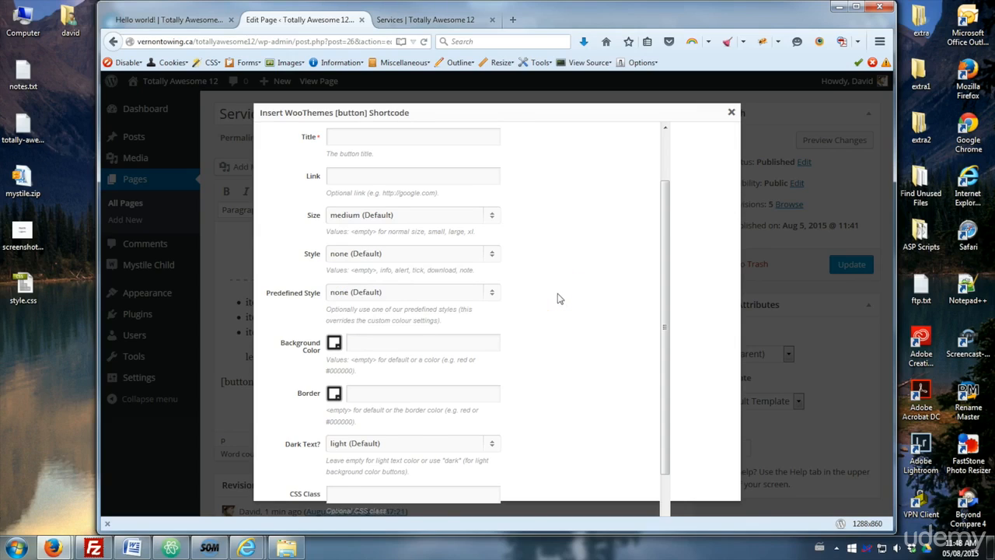
scroll(558, 298, "down", 1)
left_click(557, 309)
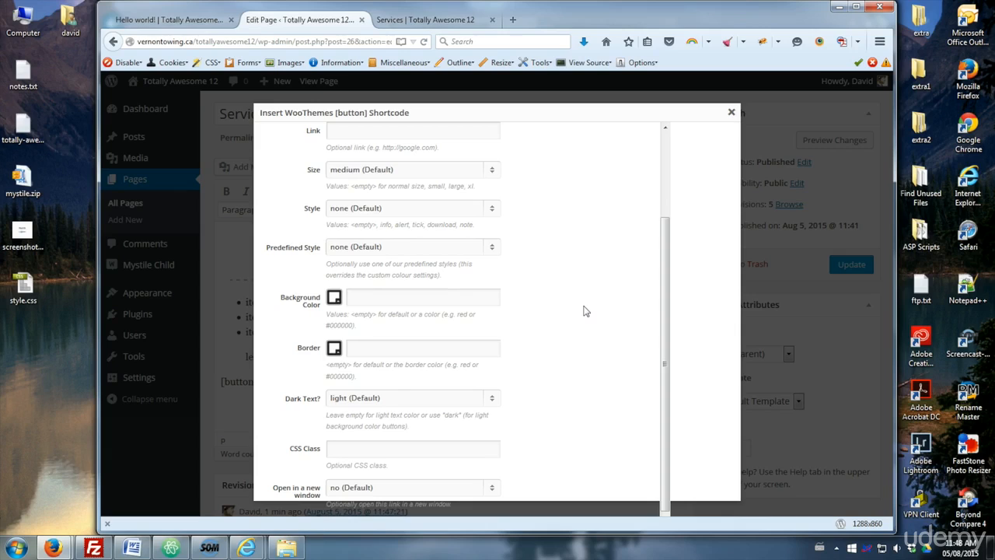
scroll(588, 300, "up", 3)
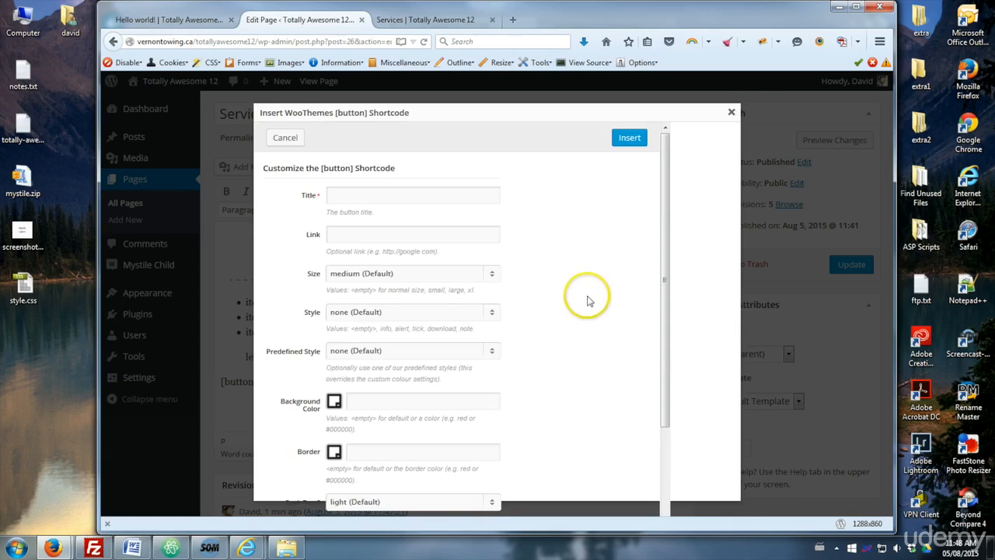
left_click(731, 115)
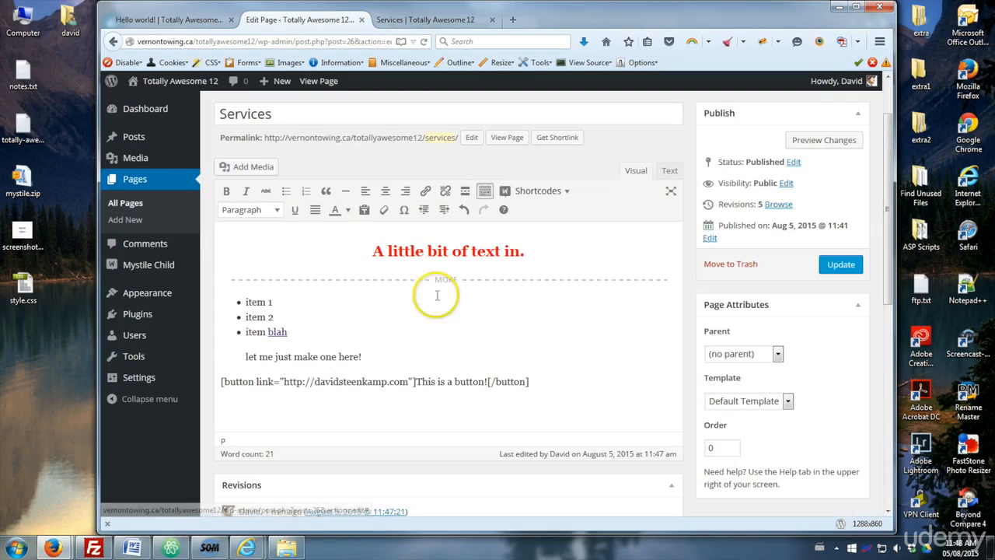
Update the Services page again, view the live page and look over the content back in the editor
left_click(838, 265)
left_click(406, 19)
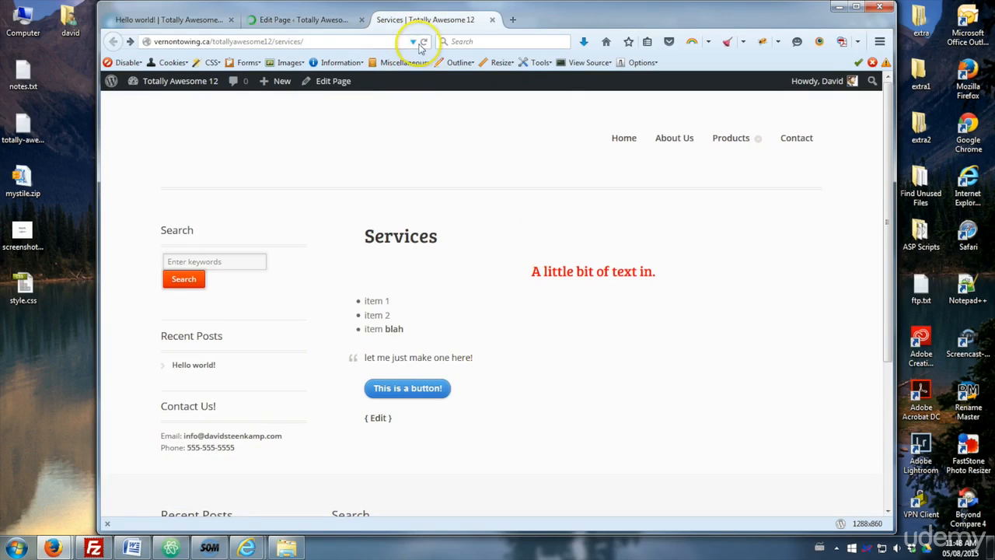
left_click(326, 21)
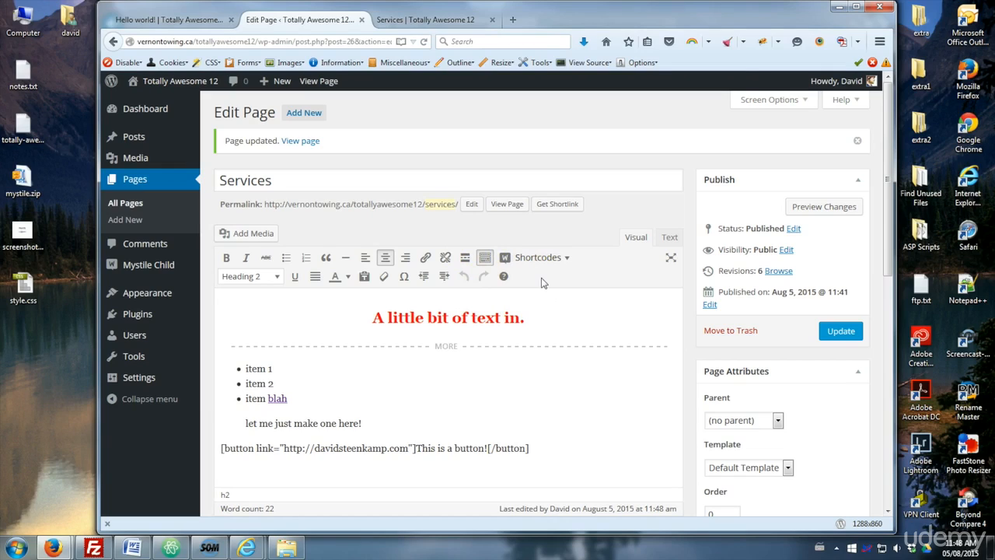
scroll(544, 287, "down", 3)
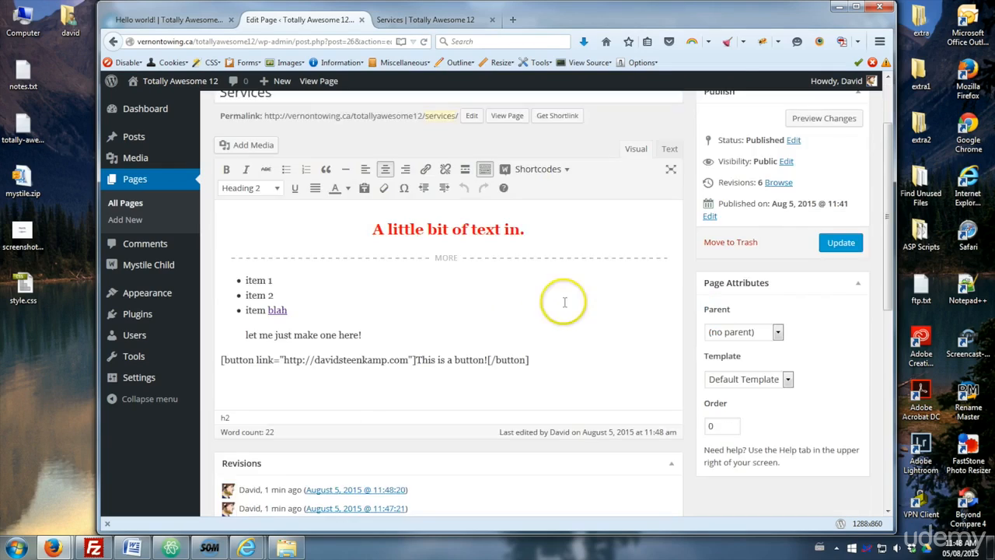
scroll(752, 432, "up", 3)
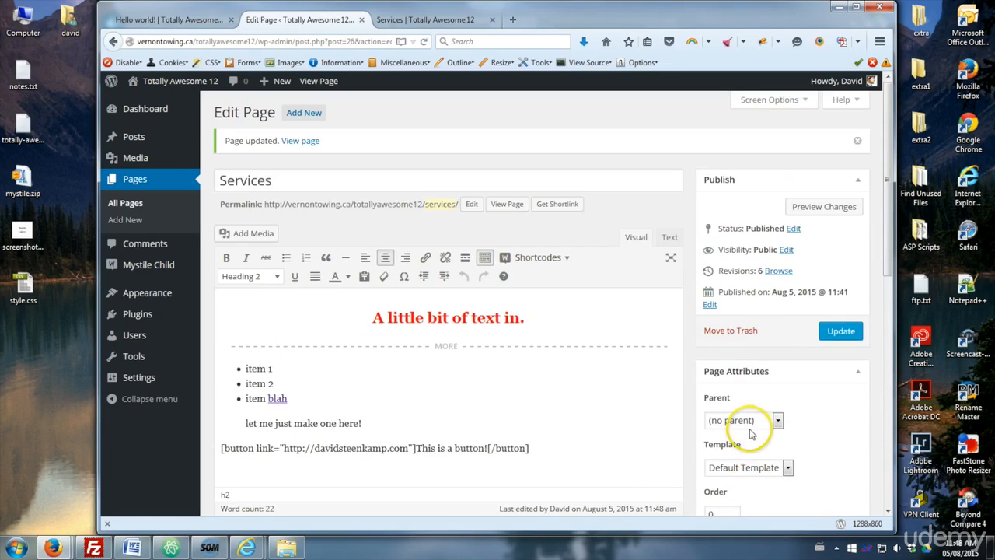